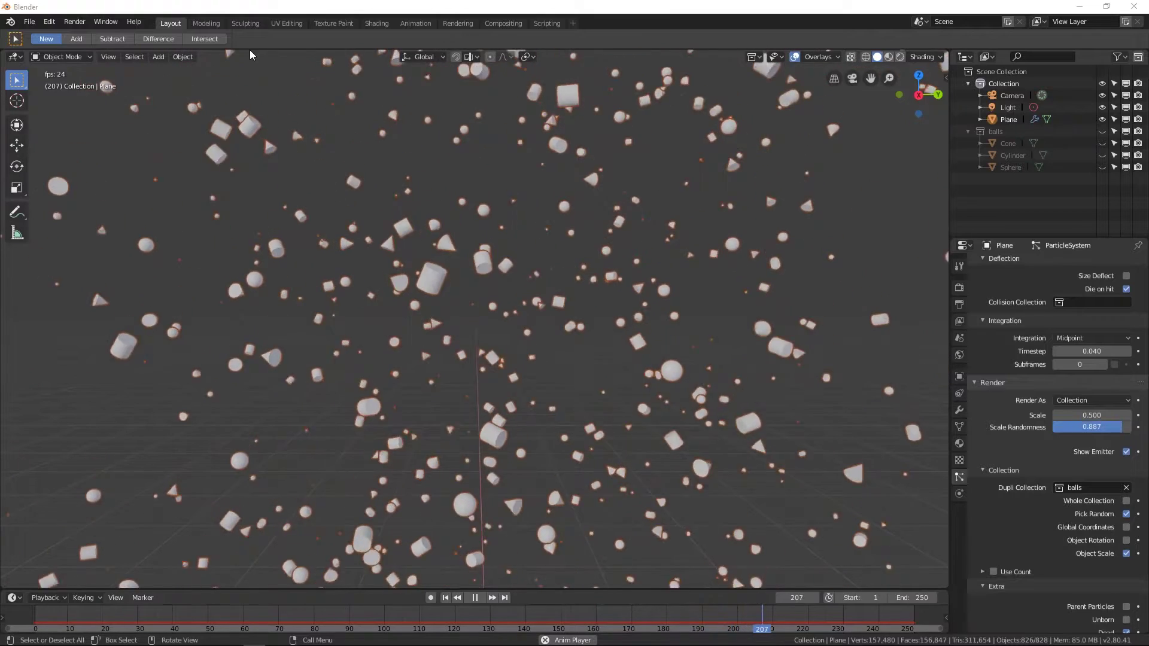
Step: Start a new General scene and delete the default cube
click(30, 23)
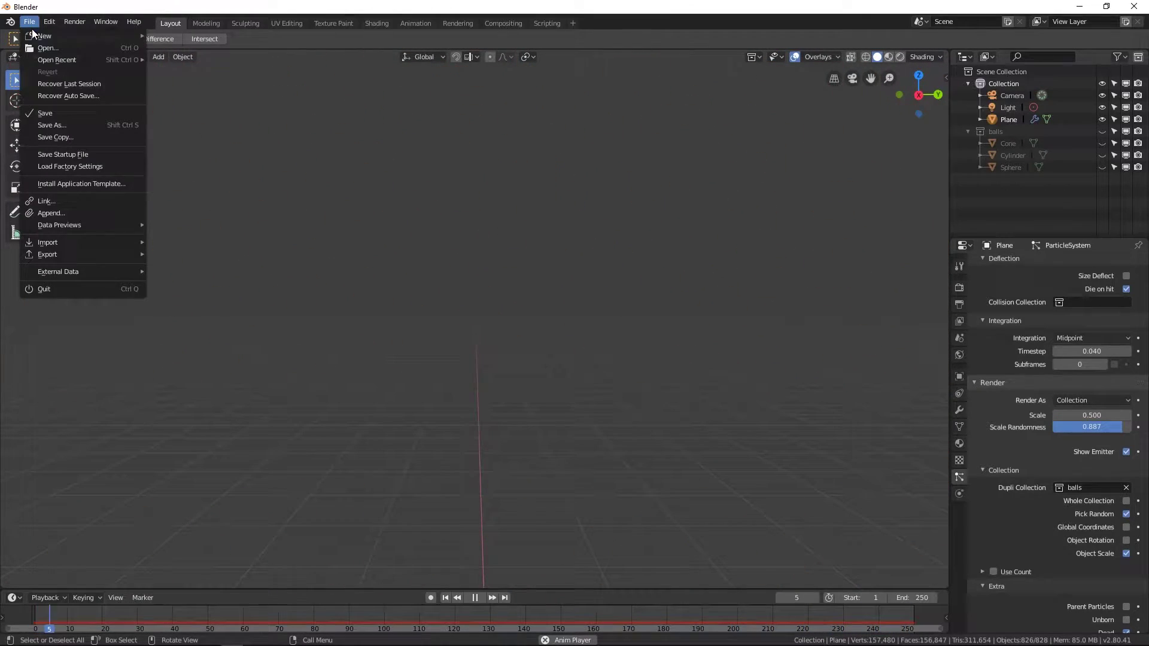
mouse_move(35, 34)
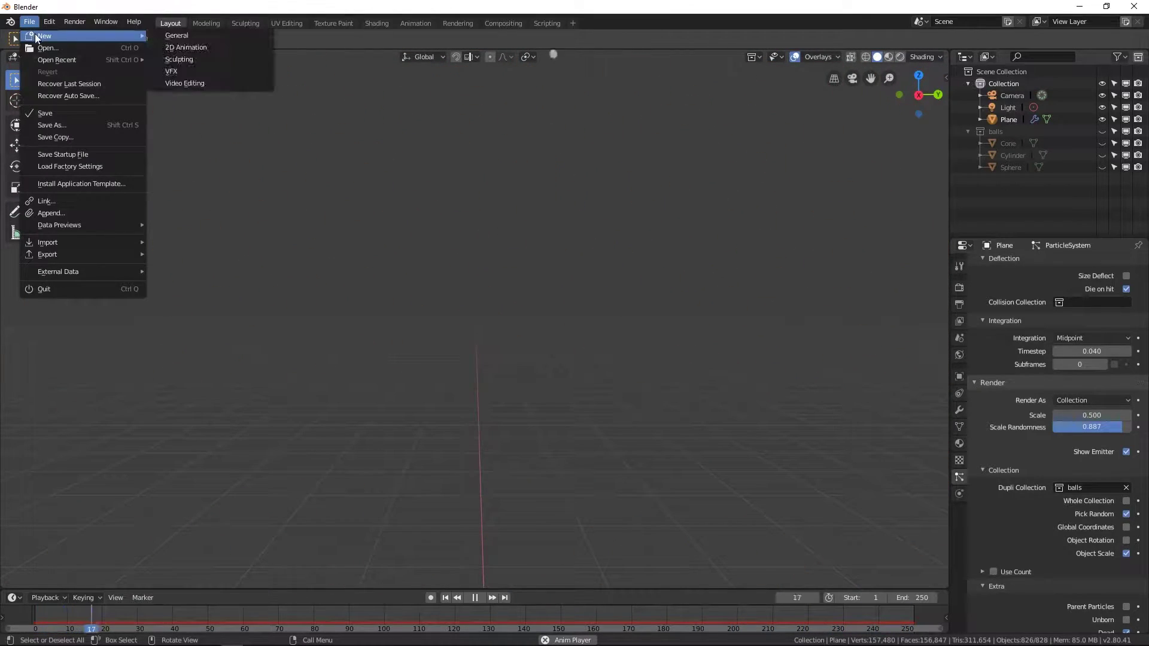
click(193, 37)
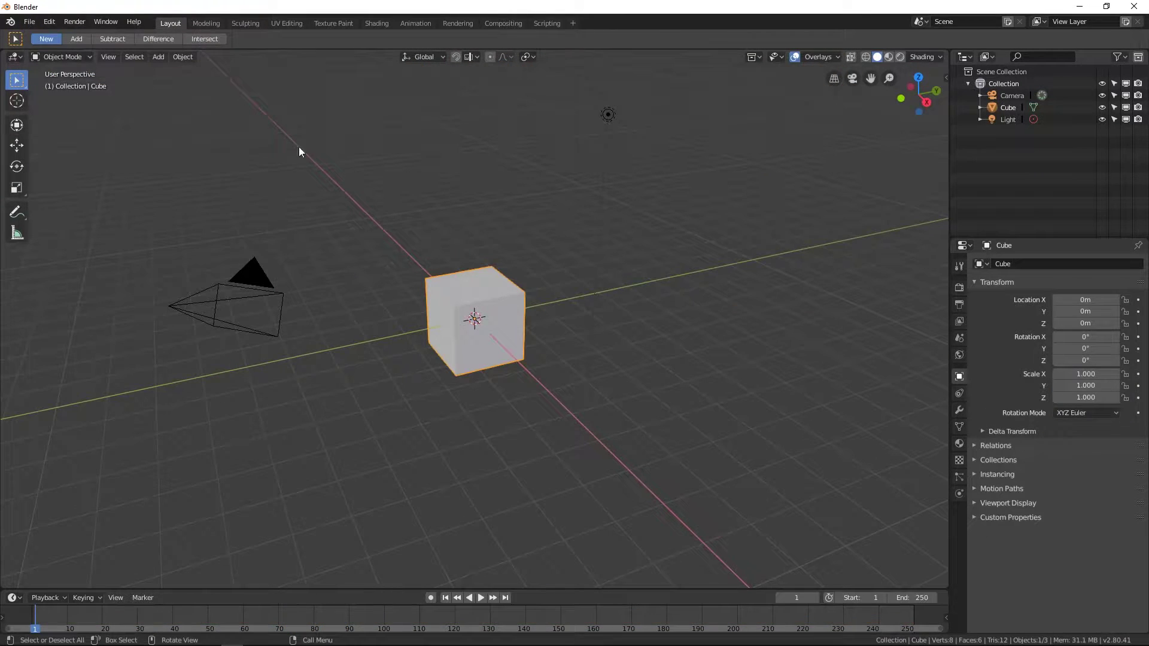
key(x)
click(473, 297)
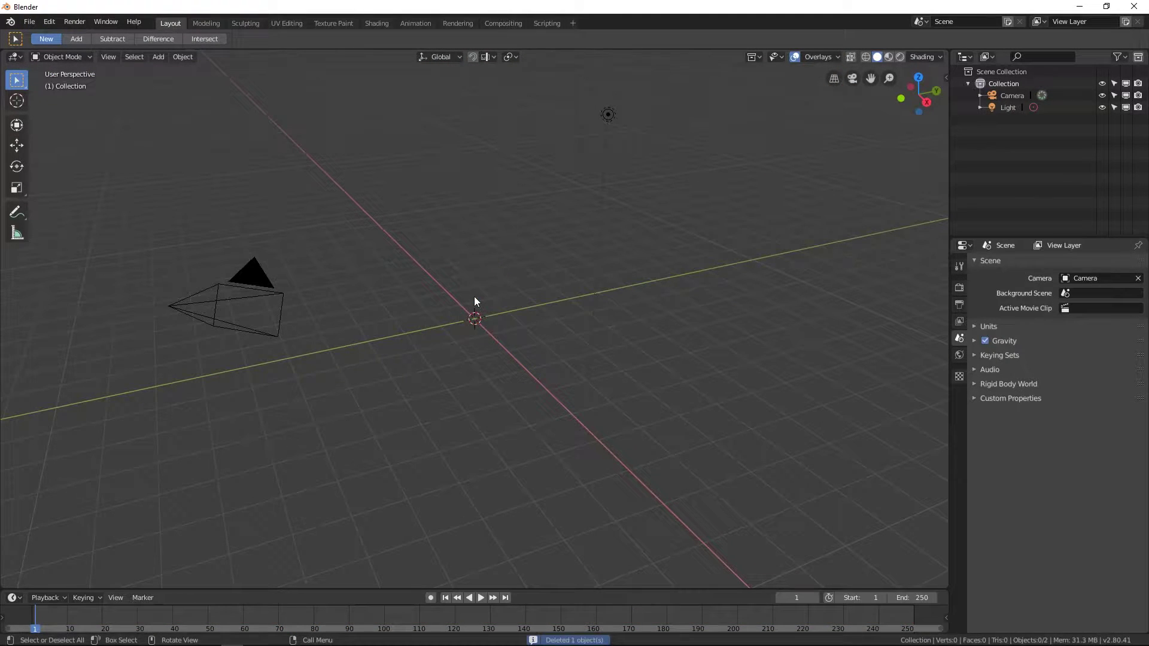
Step: Add a plane and raise it about 6 m along Z
key(shift+a)
mouse_move(475, 297)
click(522, 297)
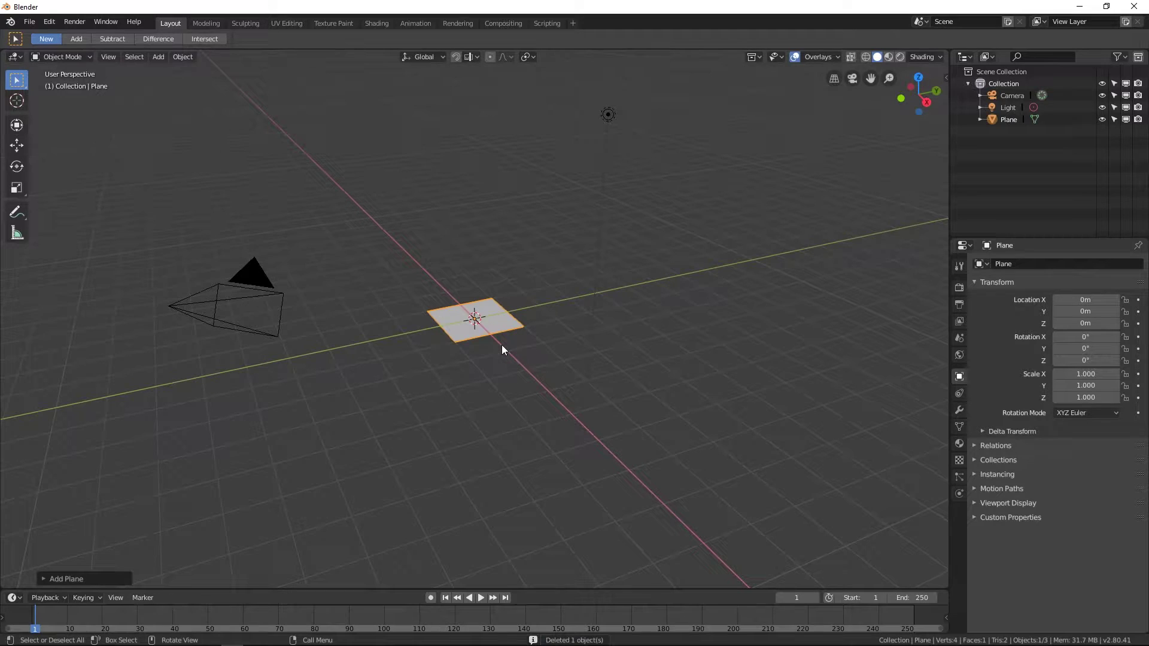
key(g)
key(z)
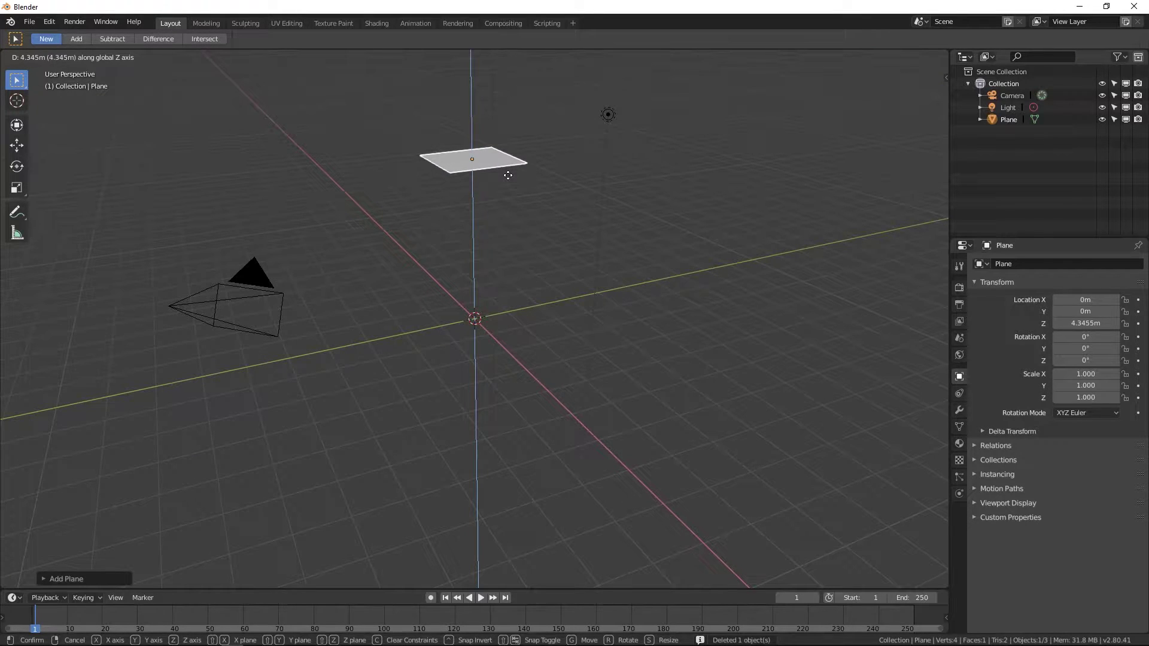
click(533, 105)
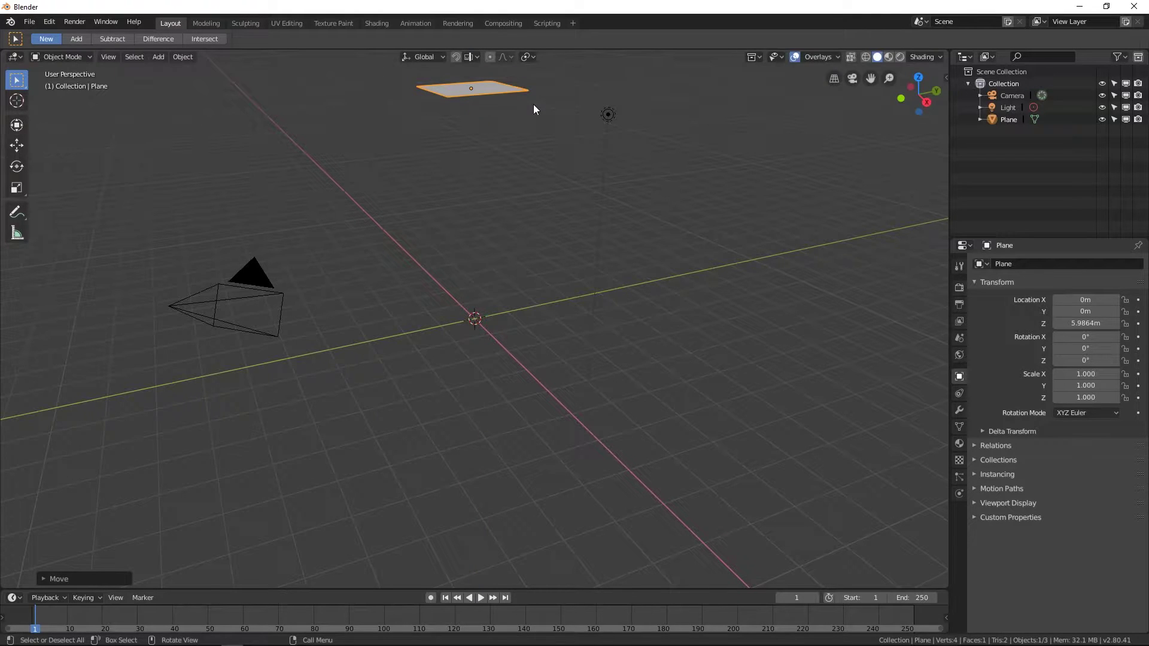
Step: Scale the plane to 3.485 and show its particle settings
middle_drag(494, 146, 510, 179)
key(s)
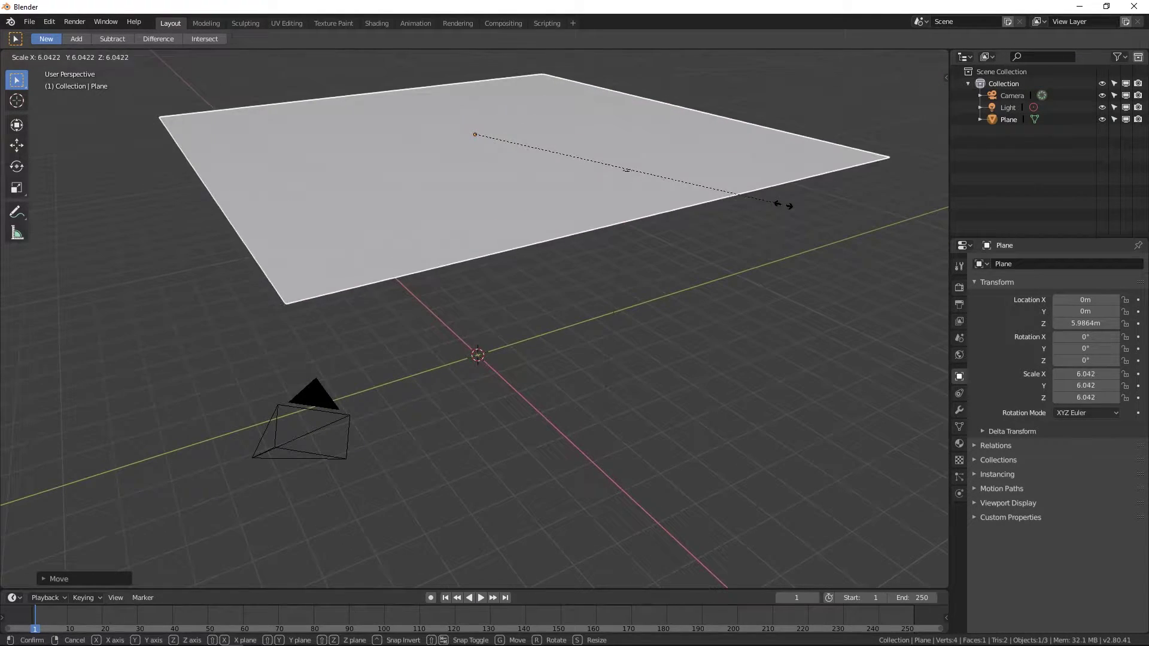
click(652, 179)
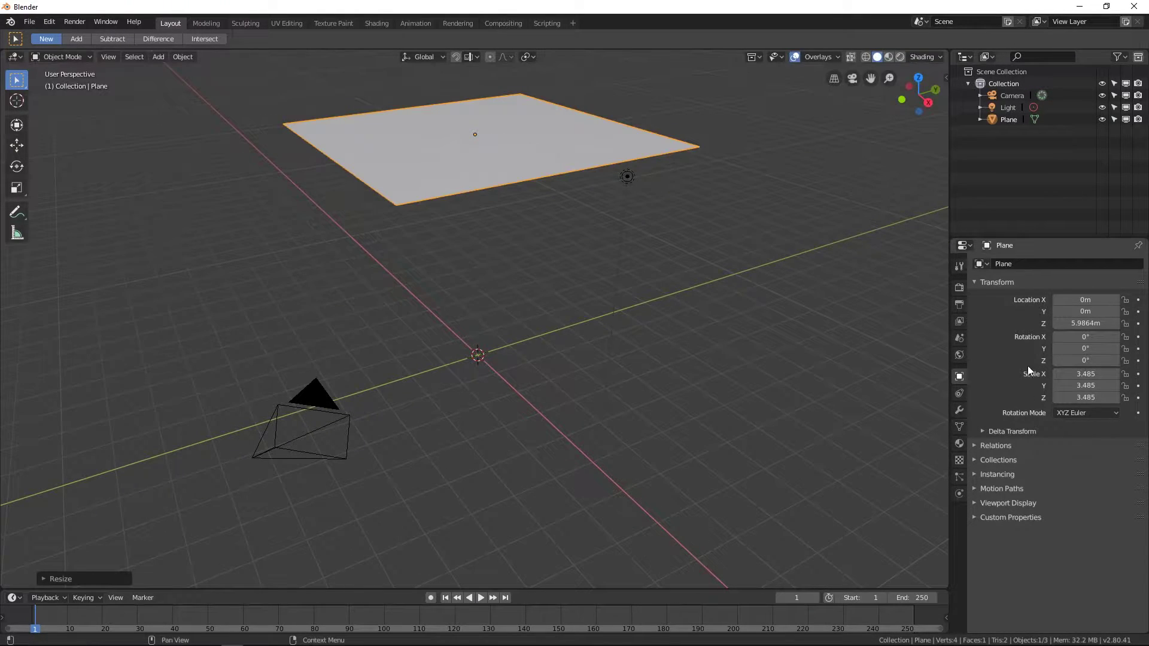
click(959, 477)
middle_drag(795, 457, 719, 418)
Step: Add a new ParticleSystem to the plane and set Emission Lifetime to 250
click(1063, 314)
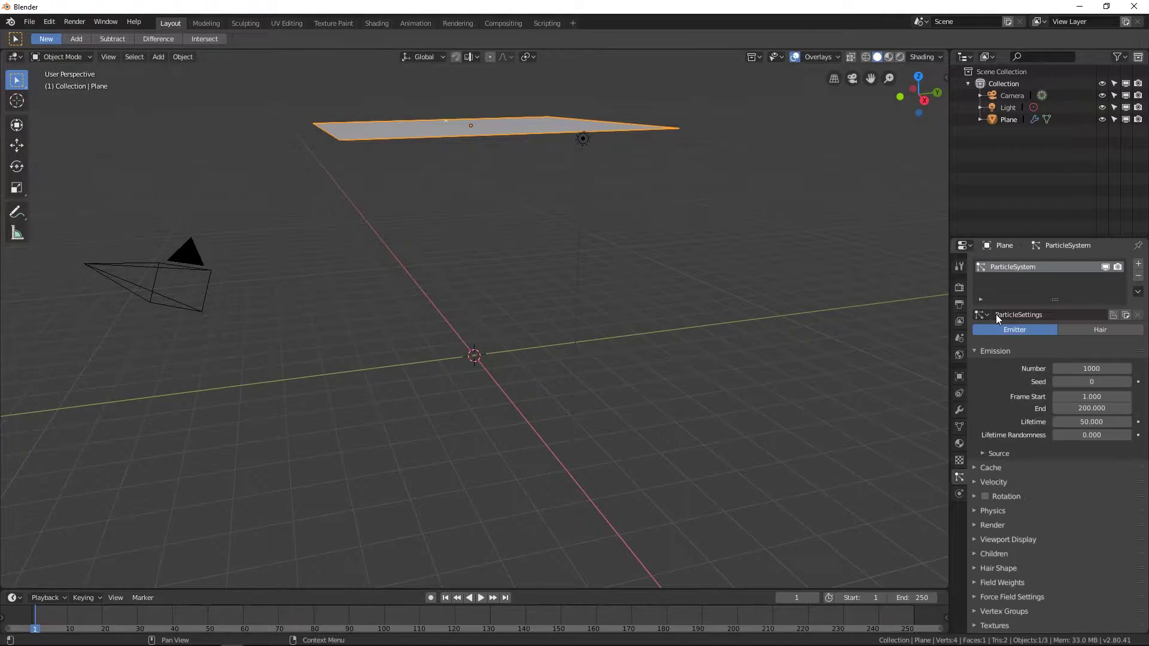
click(1091, 422)
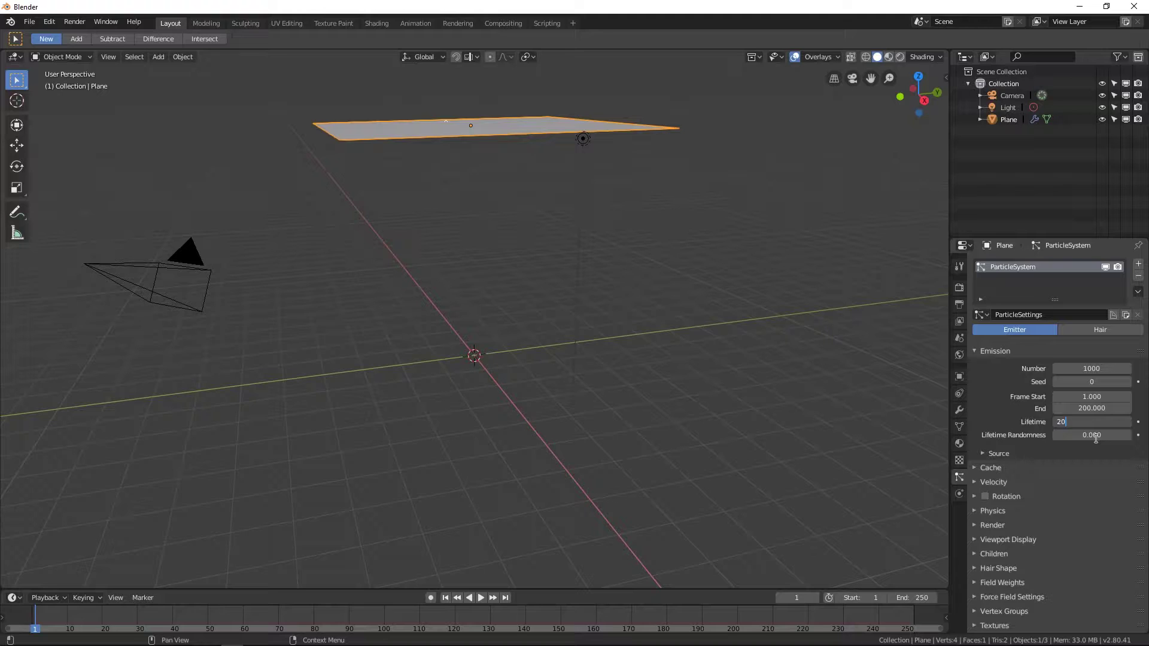
text(250)
key(Return)
Step: Expand the particle Velocity panel, leaving the Cache panel collapsed
scroll(1033, 444, down, 1)
click(1007, 469)
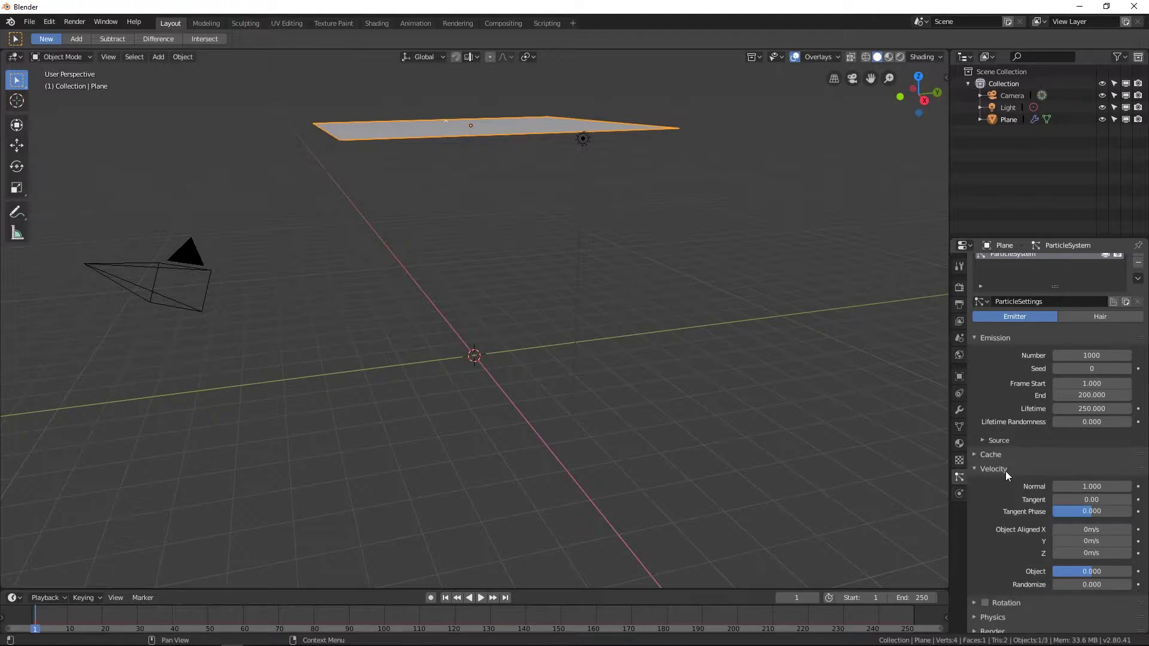
click(1001, 454)
scroll(1001, 454, down, 4)
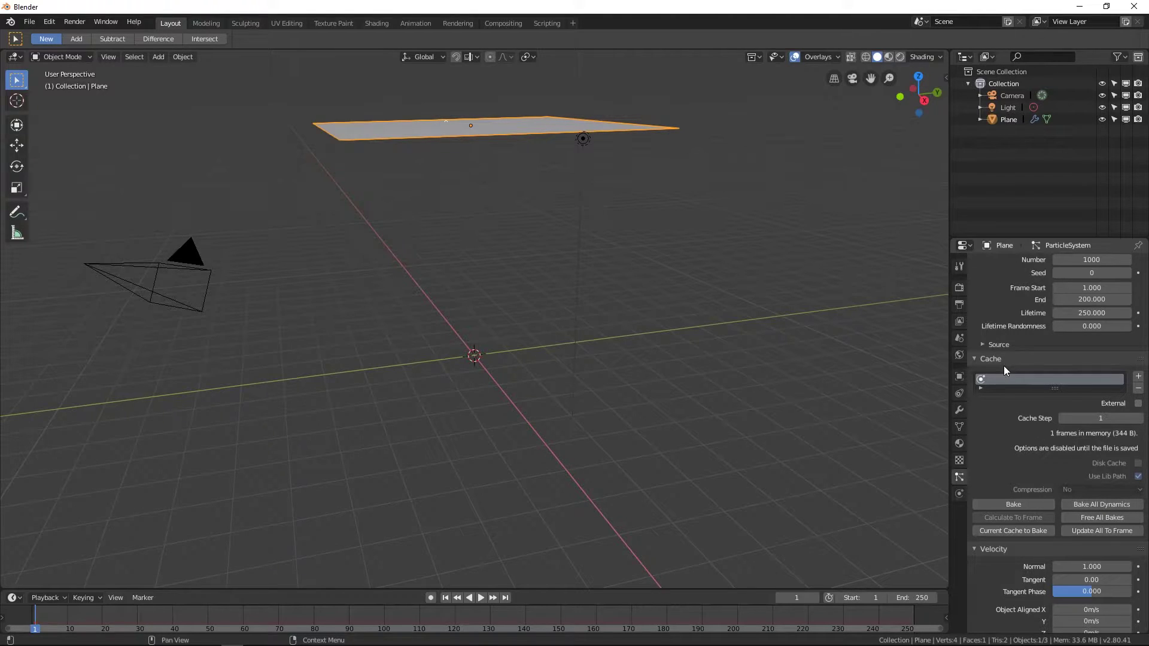
click(976, 358)
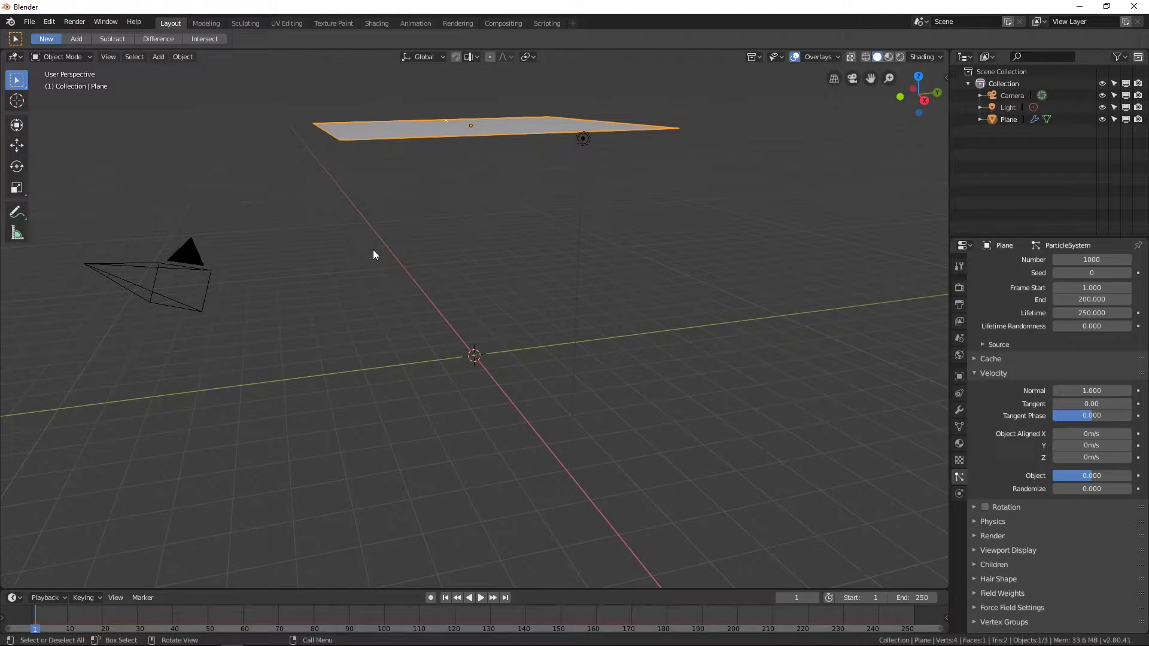
Step: Play the animation to watch the default particle emission, then stop it
key(space)
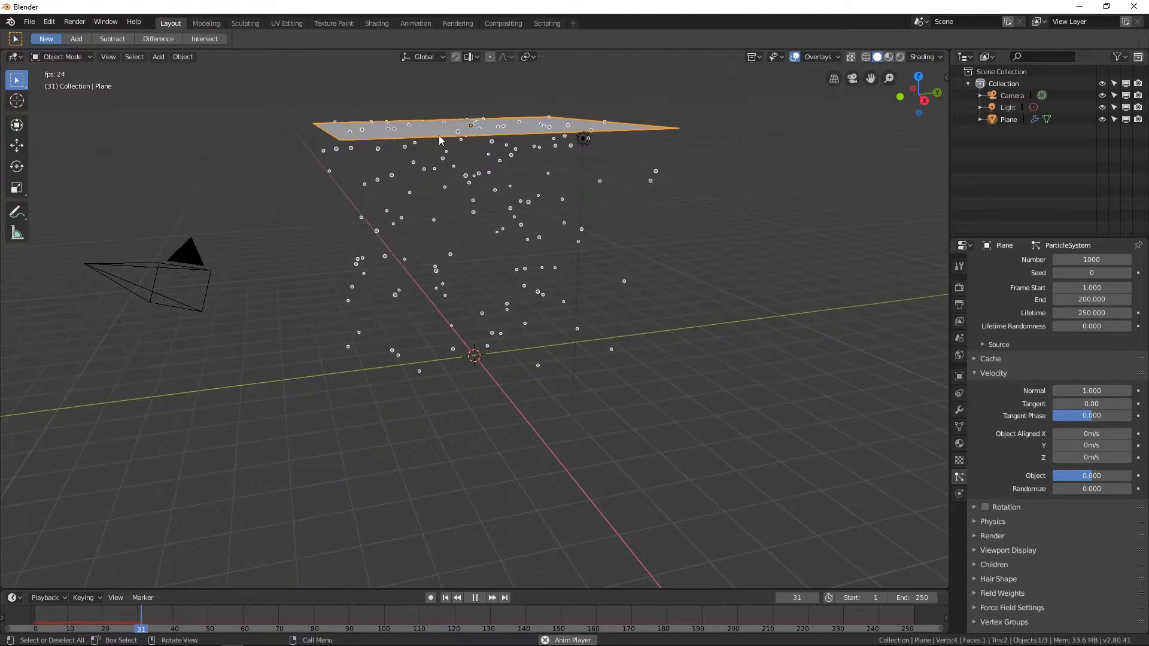
scroll(449, 119, up, 2)
scroll(457, 113, up, 3)
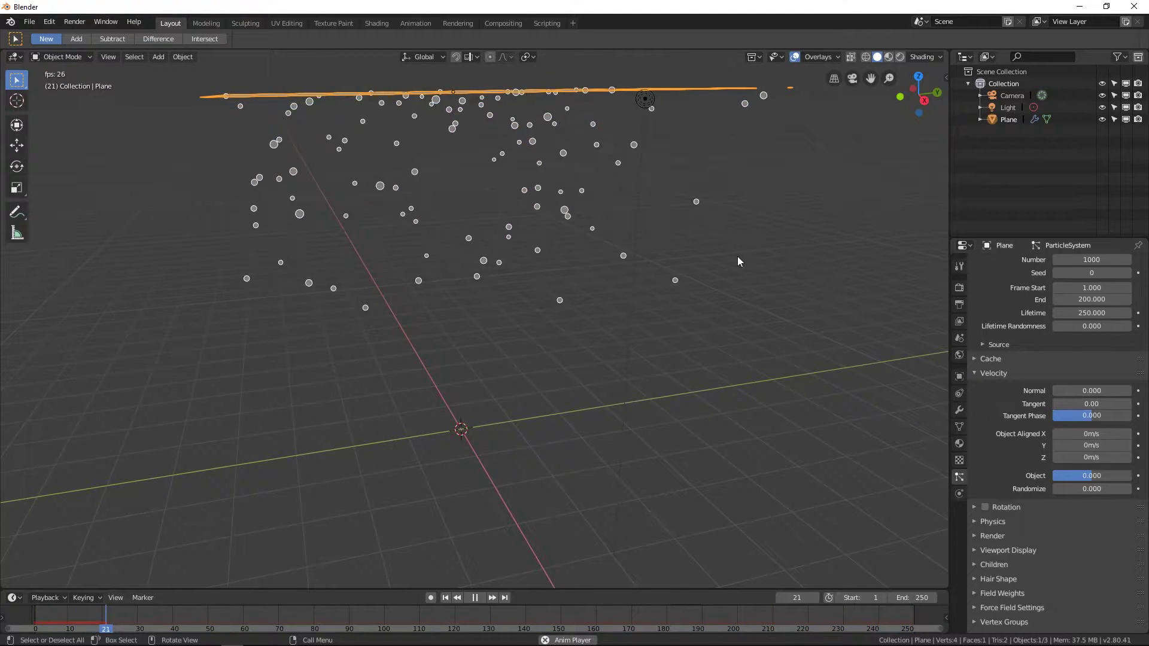
key(Escape)
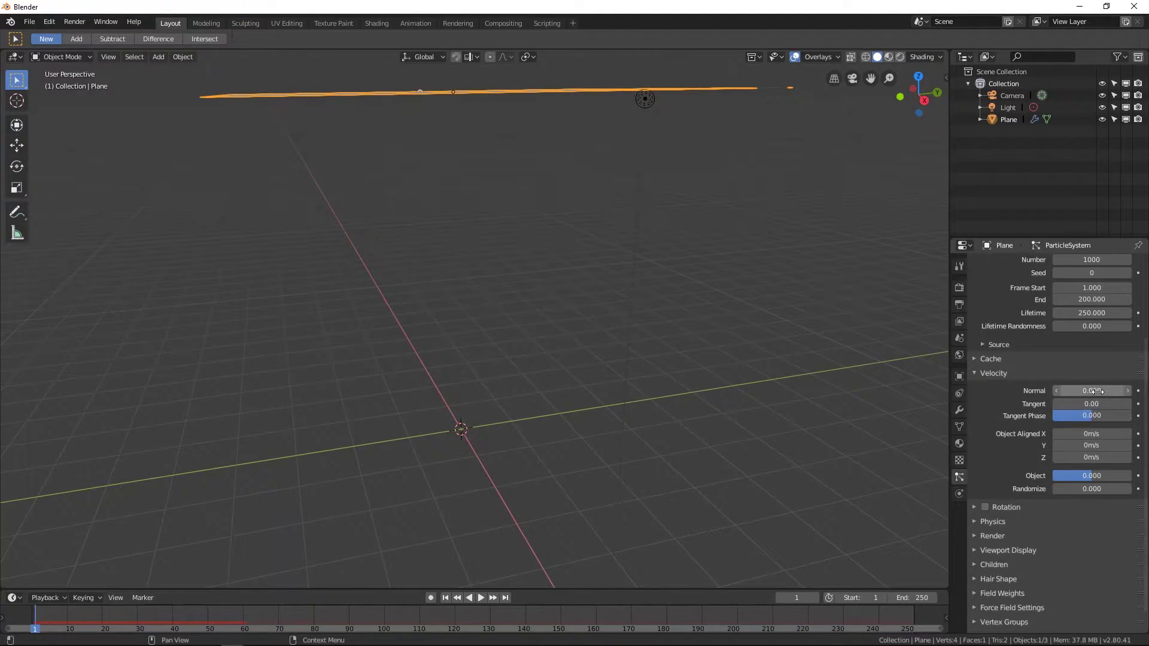
scroll(696, 297, down, 4)
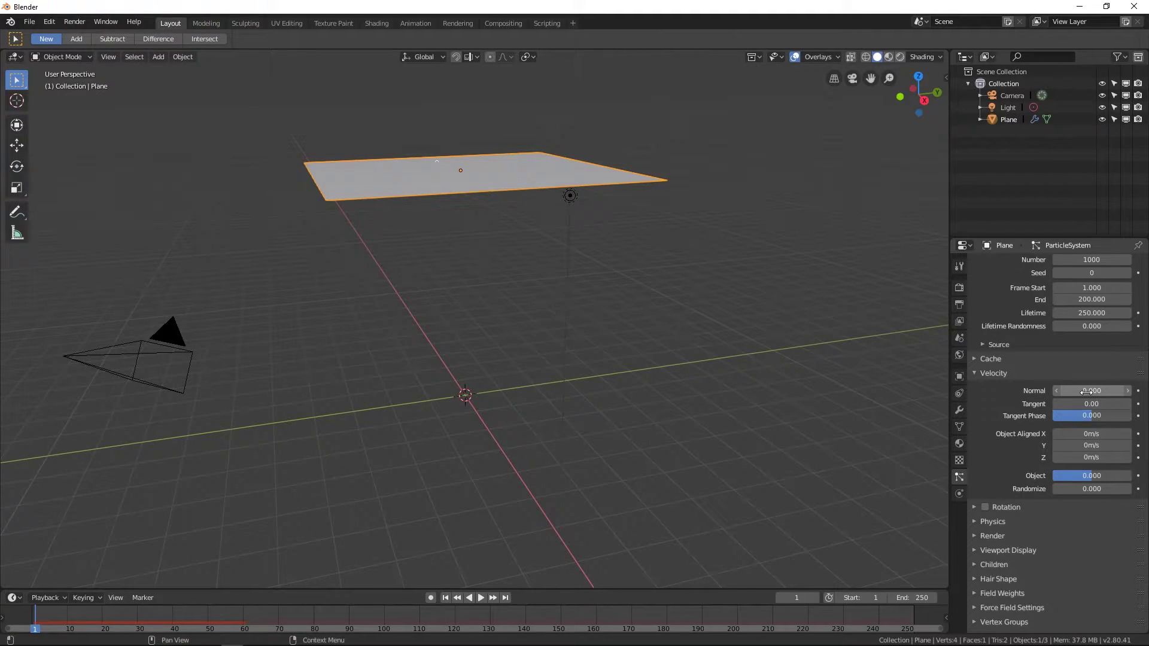
Step: Try a Normal velocity of 0.560, preview it, then set it back to 0.000
drag(1087, 391, 1120, 391)
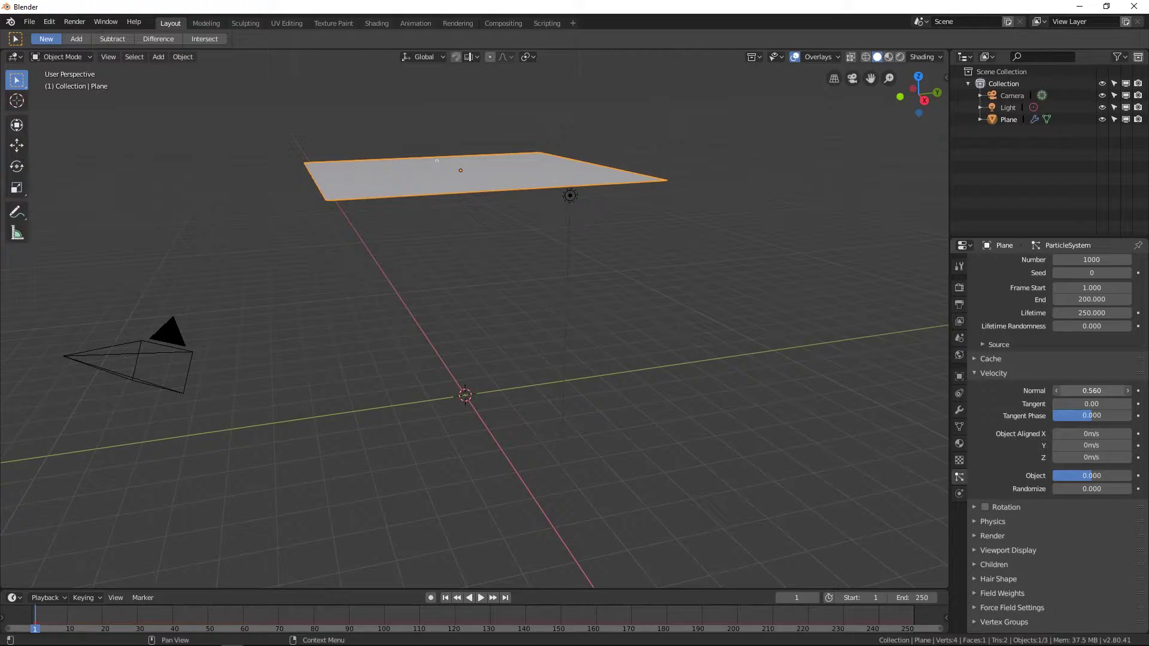
key(space)
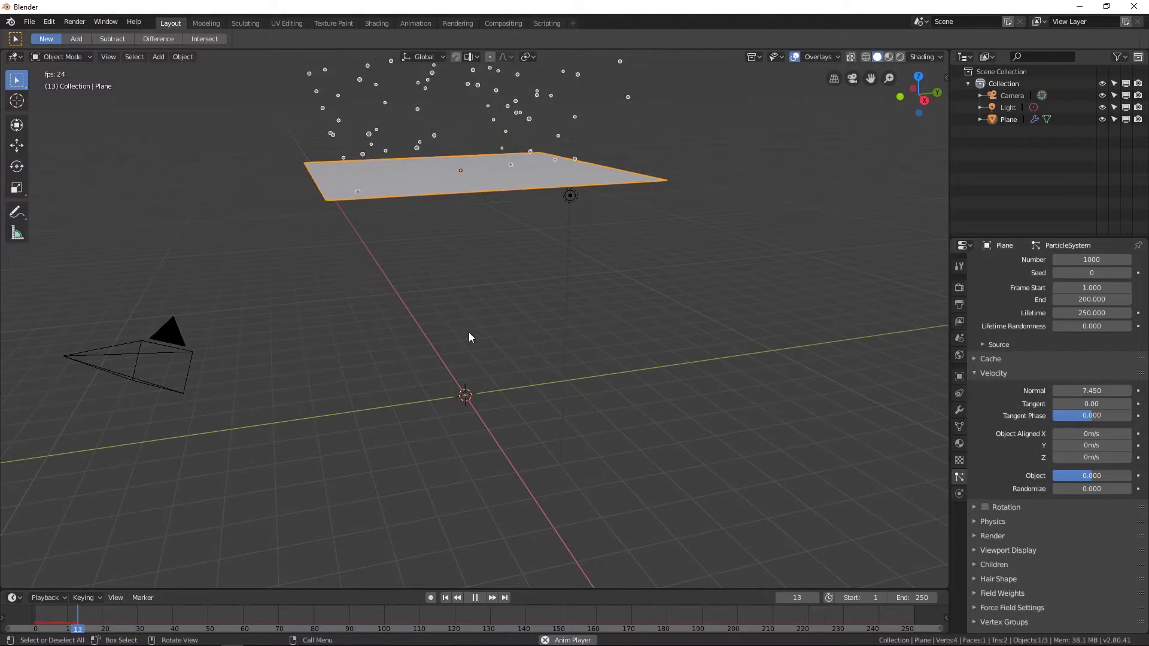
scroll(469, 333, down, 4)
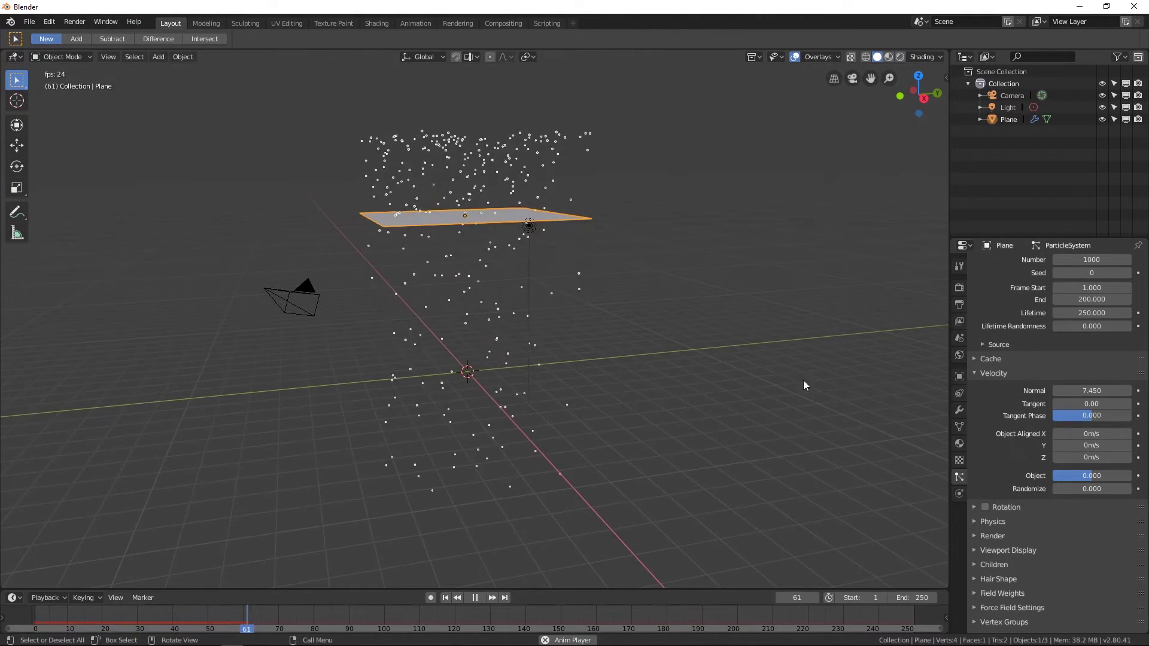
key(Escape)
drag(1088, 391, 1078, 391)
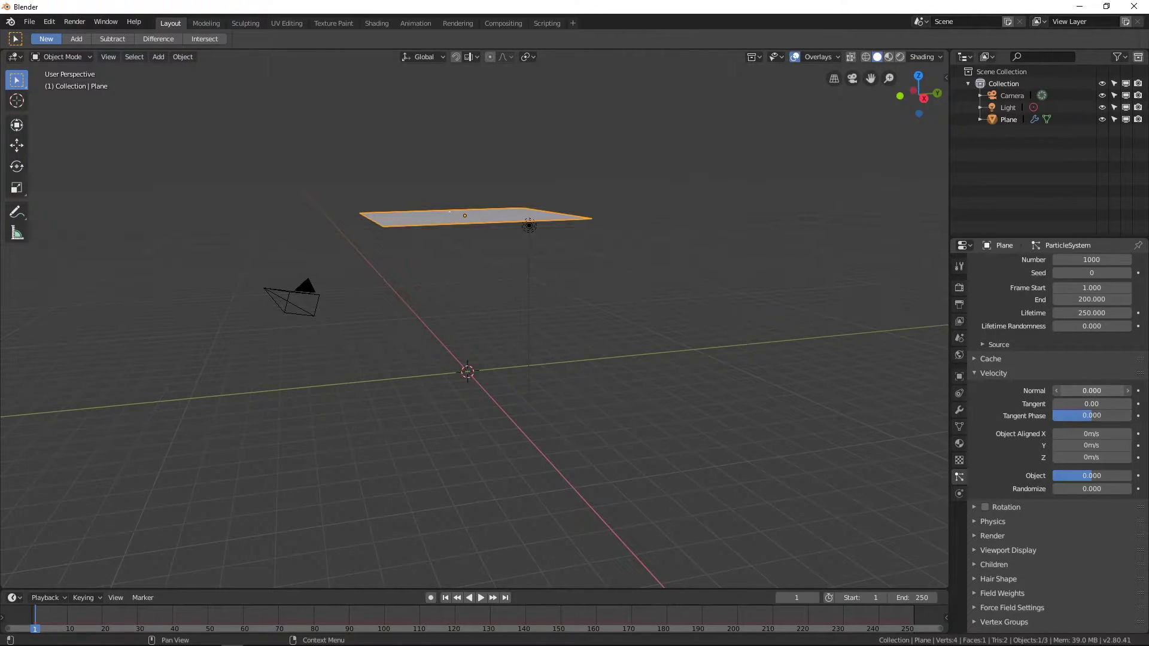
Step: Set Normal velocity to 4.230, preview the emission, and reset Tangent velocity to 0
drag(1092, 391, 1113, 404)
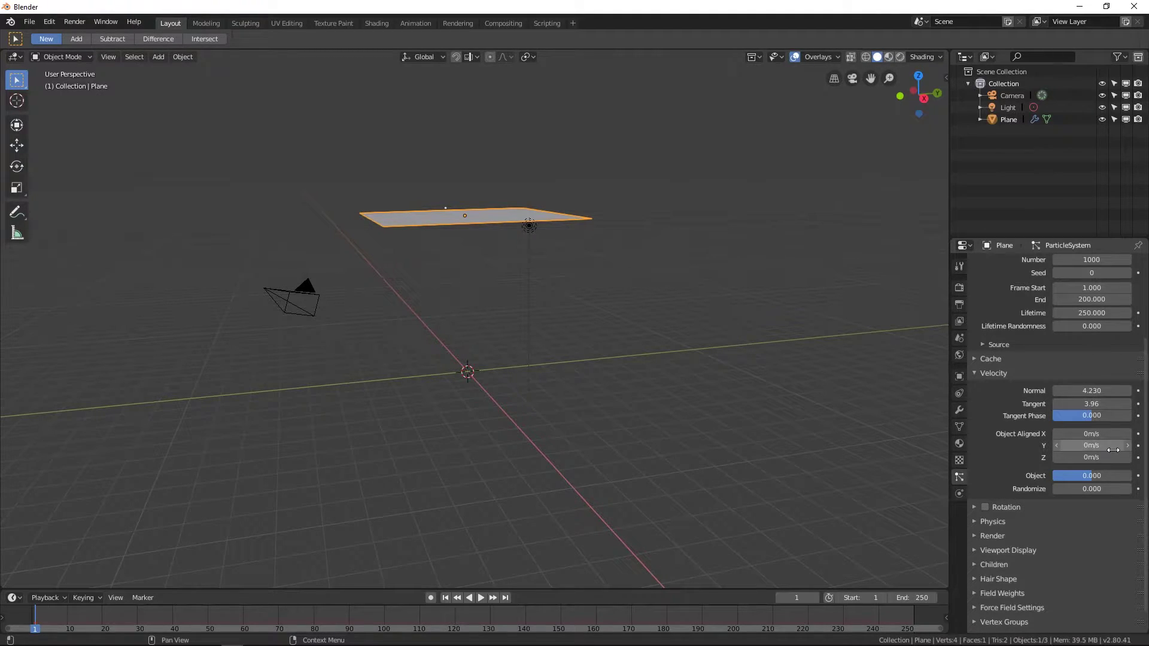
key(space)
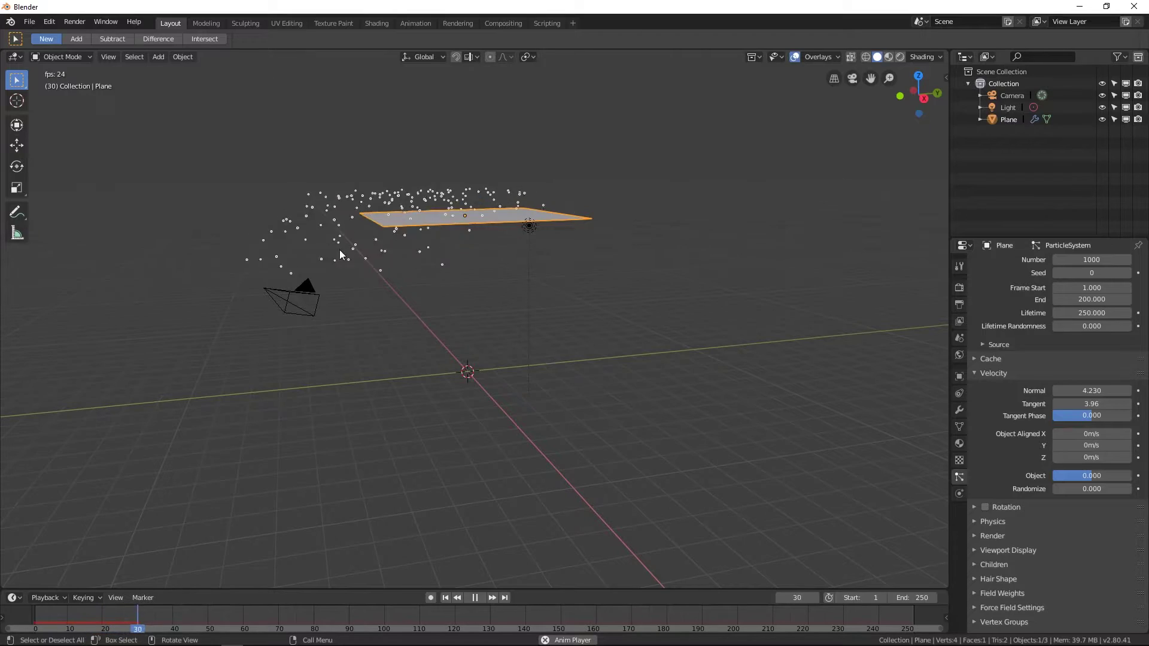
middle_drag(531, 223, 555, 350)
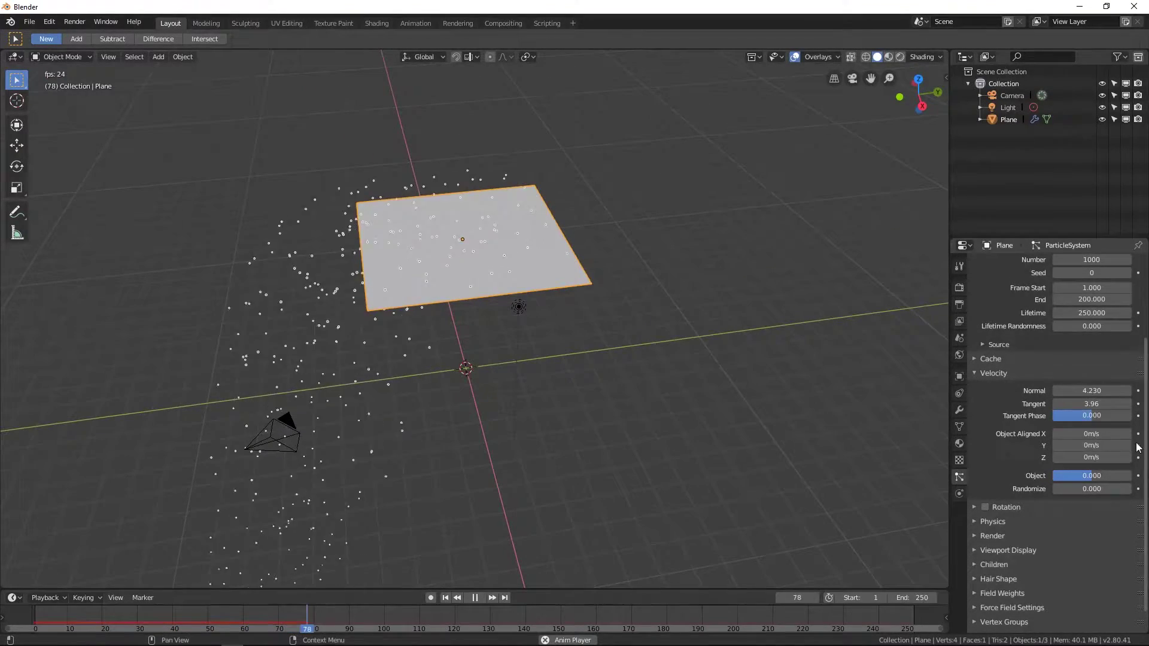
click(1082, 404)
text(0)
key(Return)
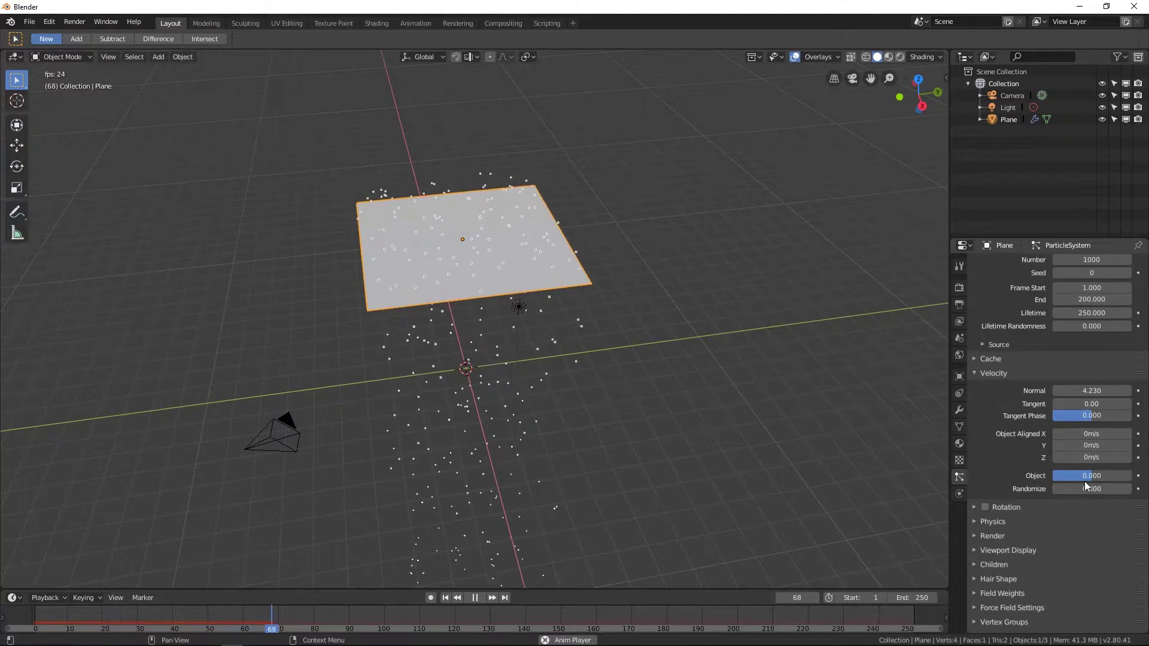
Step: Lower the particle velocity Randomize value to 8.680
mouse_move(1087, 486)
mouse_down()
mouse_move(1119, 486)
mouse_move(1088, 489)
mouse_up()
middle_drag(636, 360, 617, 311)
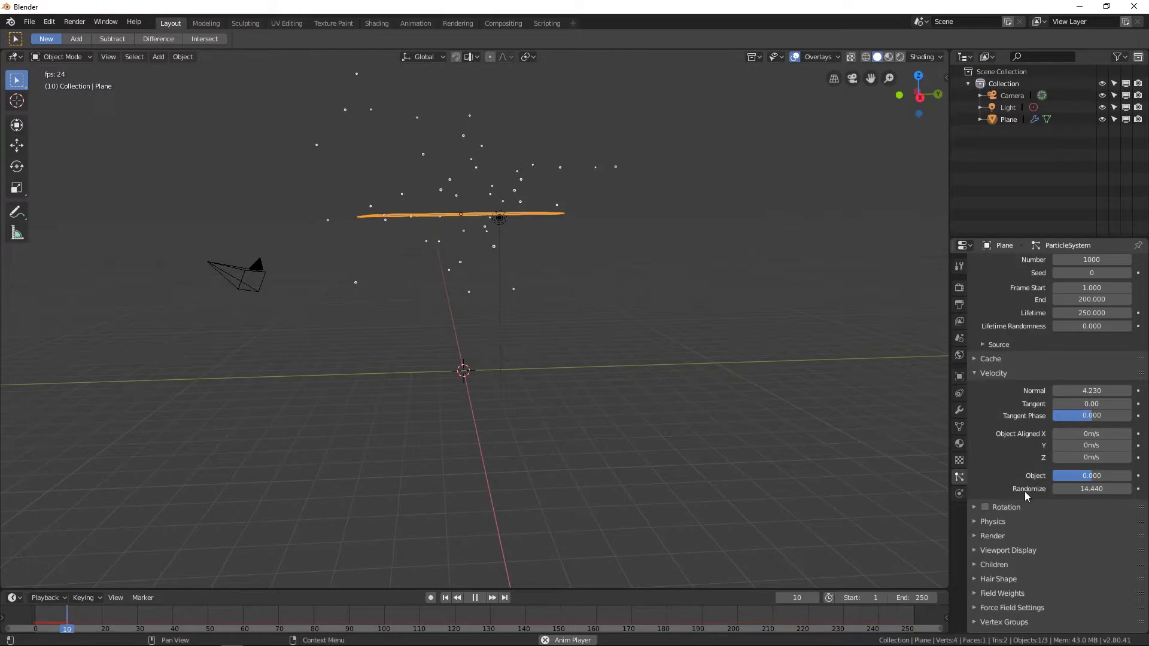
mouse_move(1096, 489)
mouse_down()
mouse_move(1061, 489)
mouse_move(1090, 489)
mouse_up()
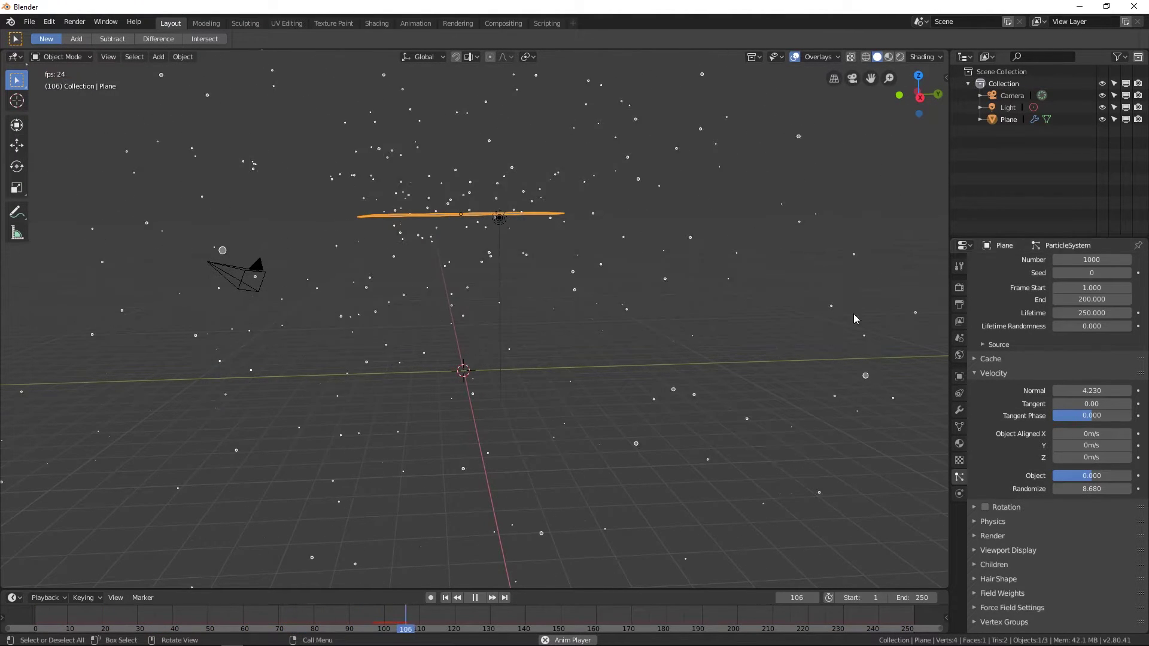
Step: Raise the emitter plane higher along Z, well above the grid
key(g)
key(z)
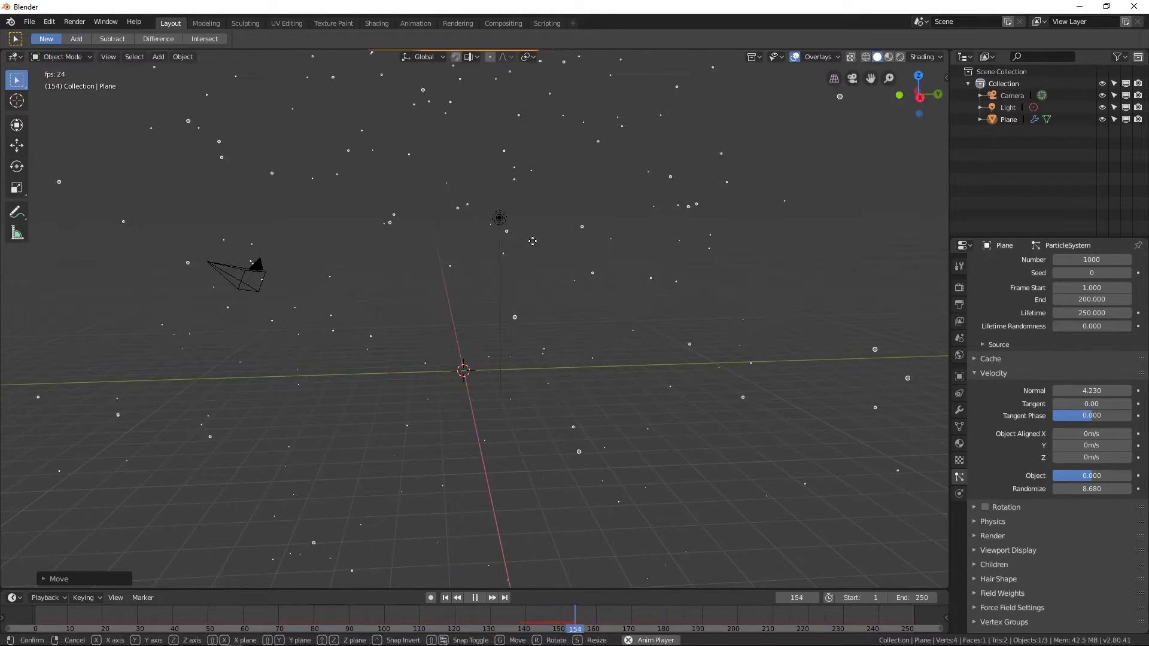
click(534, 174)
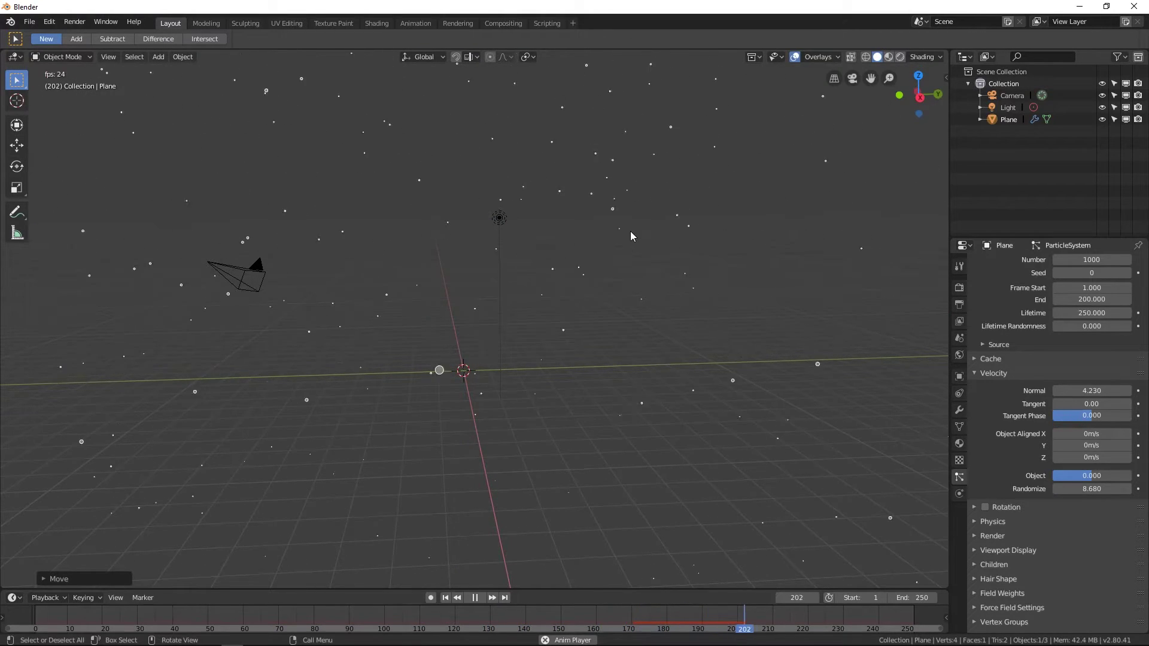
middle_drag(630, 232, 678, 336)
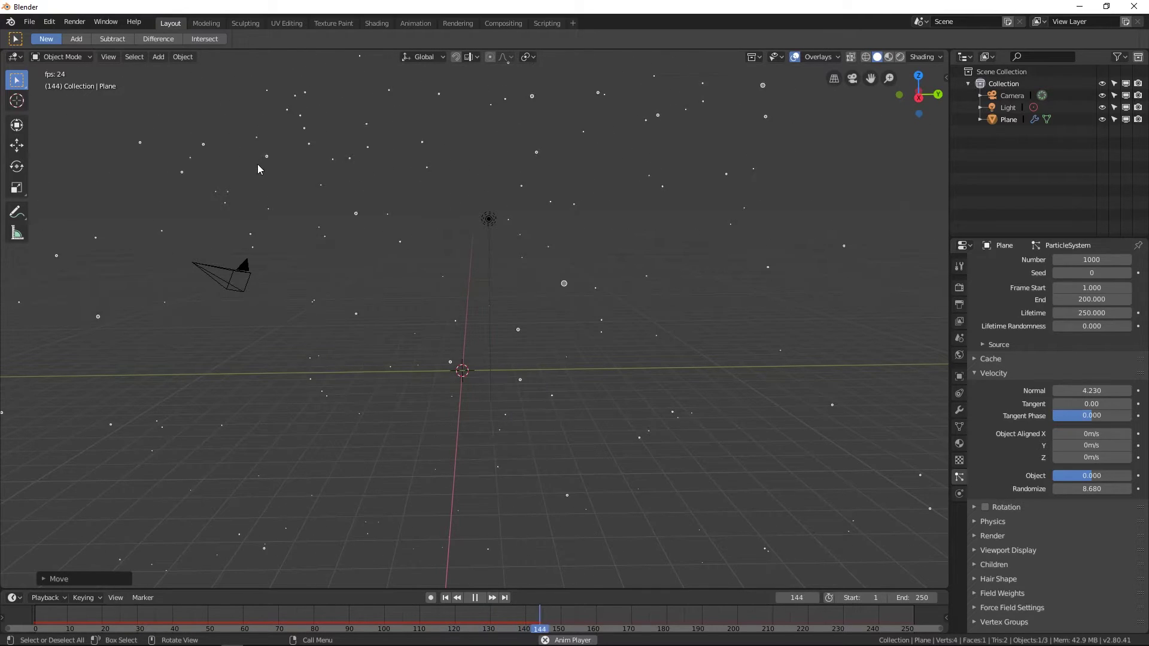
click(996, 509)
click(1006, 509)
Step: Add a cube and scale it down
key(shift+a)
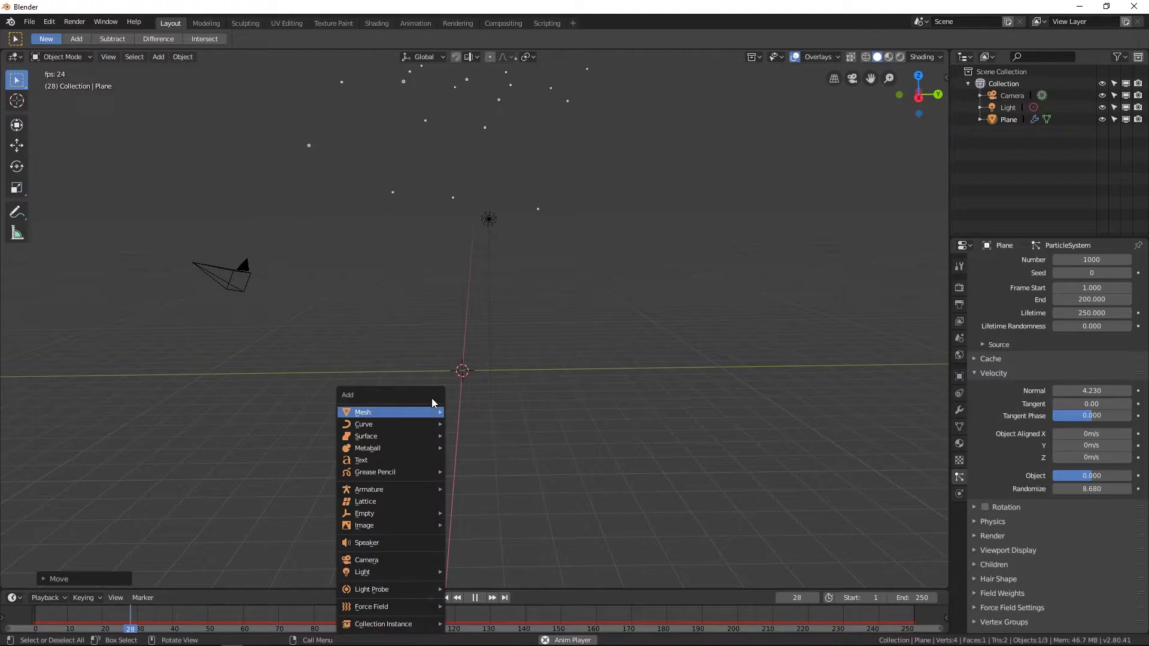
mouse_move(432, 412)
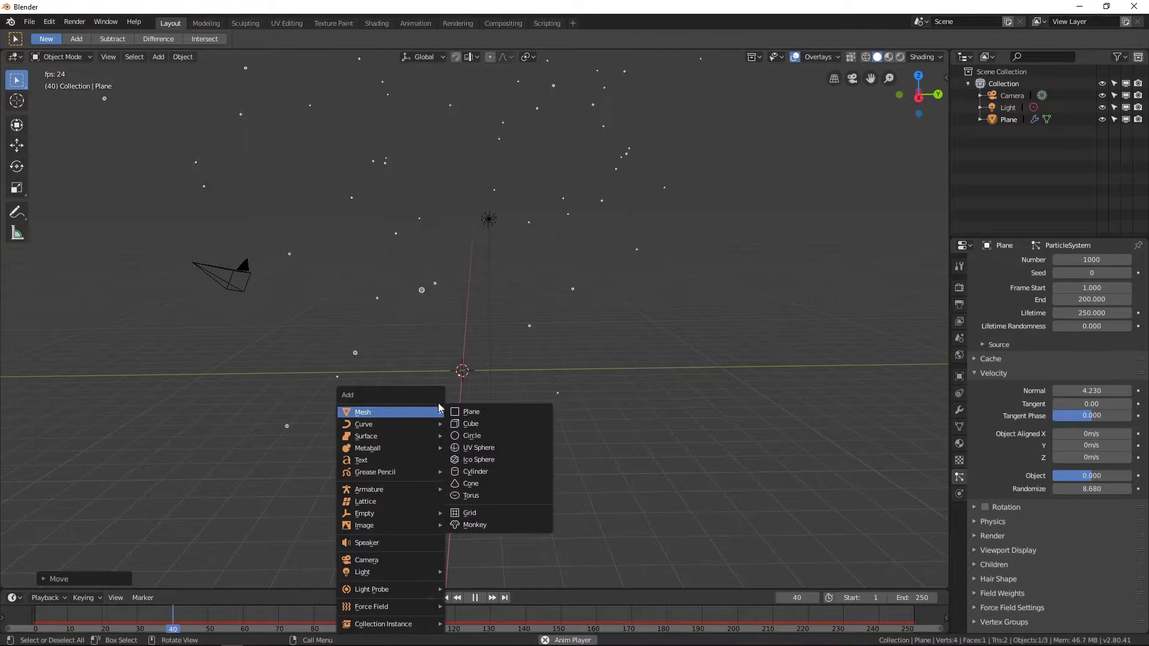
click(484, 423)
key(s)
click(516, 388)
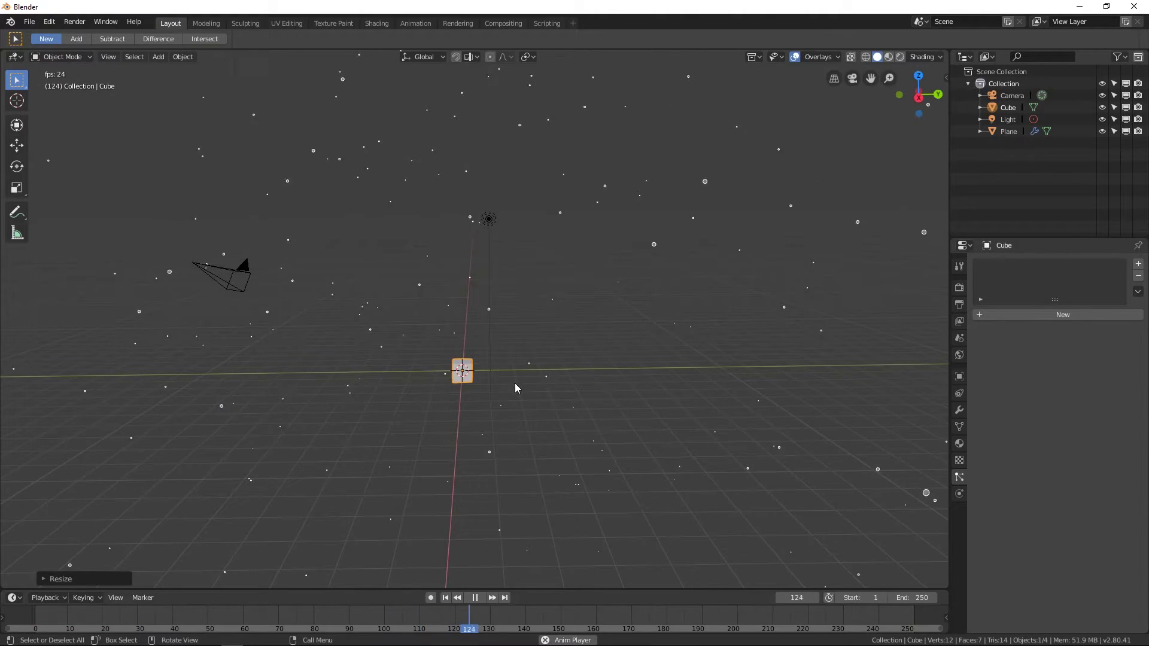
Step: Add a cylinder, place it right of the cube, and scale it down
key(shift+a)
mouse_move(519, 388)
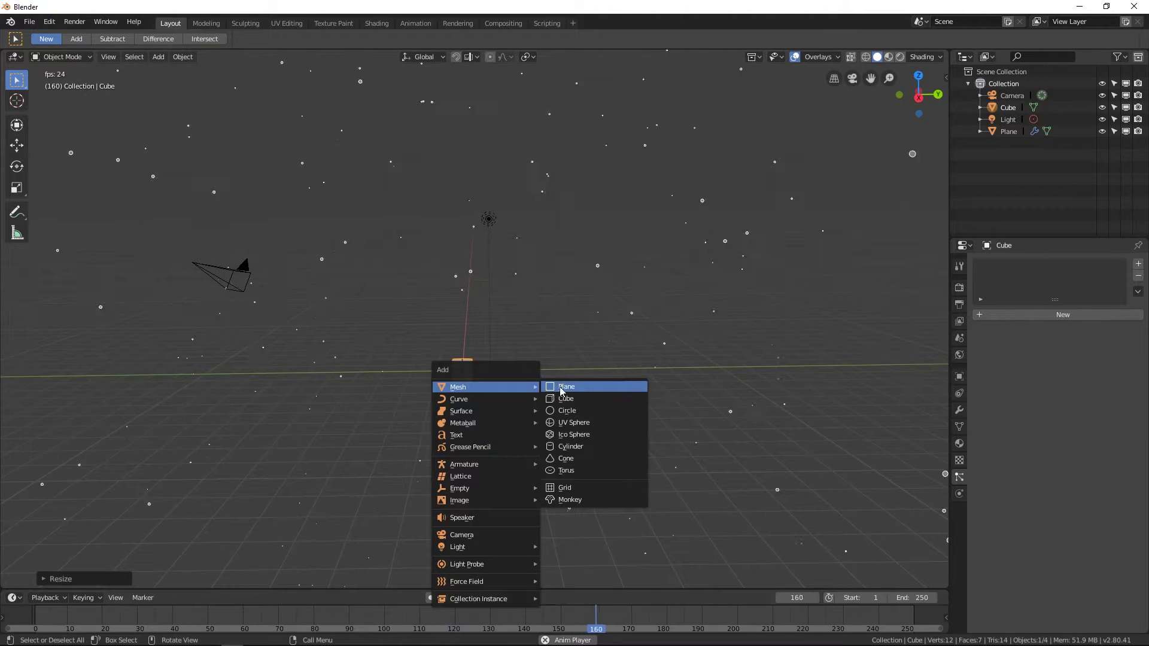
click(568, 447)
key(g)
click(547, 408)
key(s)
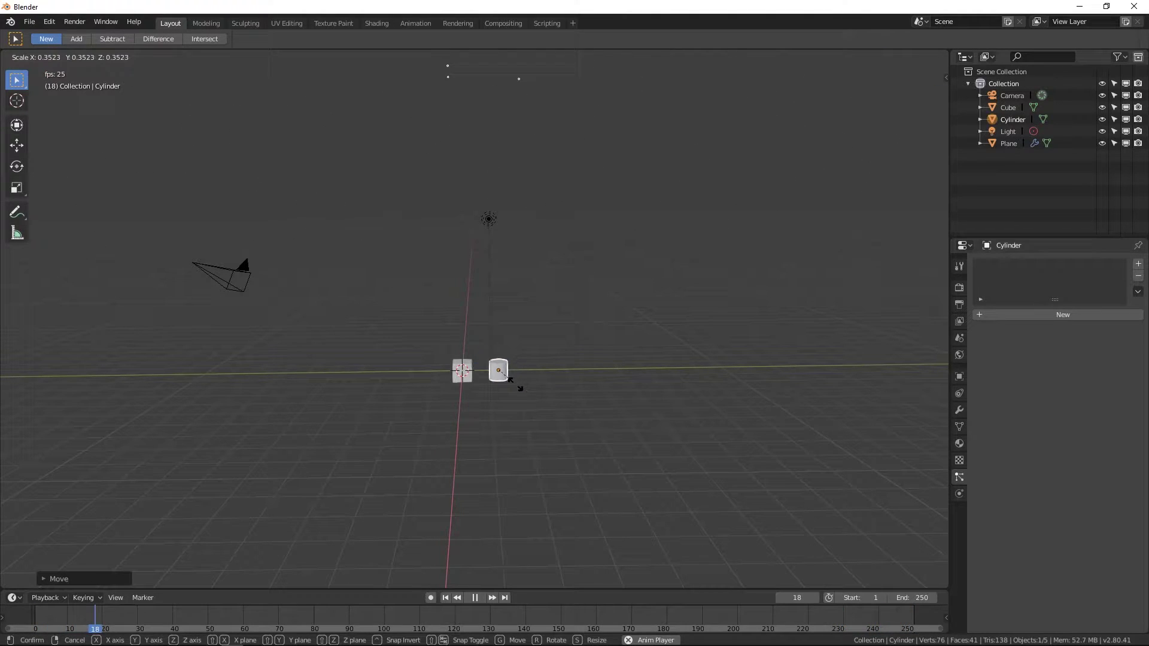
click(520, 387)
Step: Add a cone, shrink it, and position it right of the cylinder
key(shift+a)
mouse_move(513, 402)
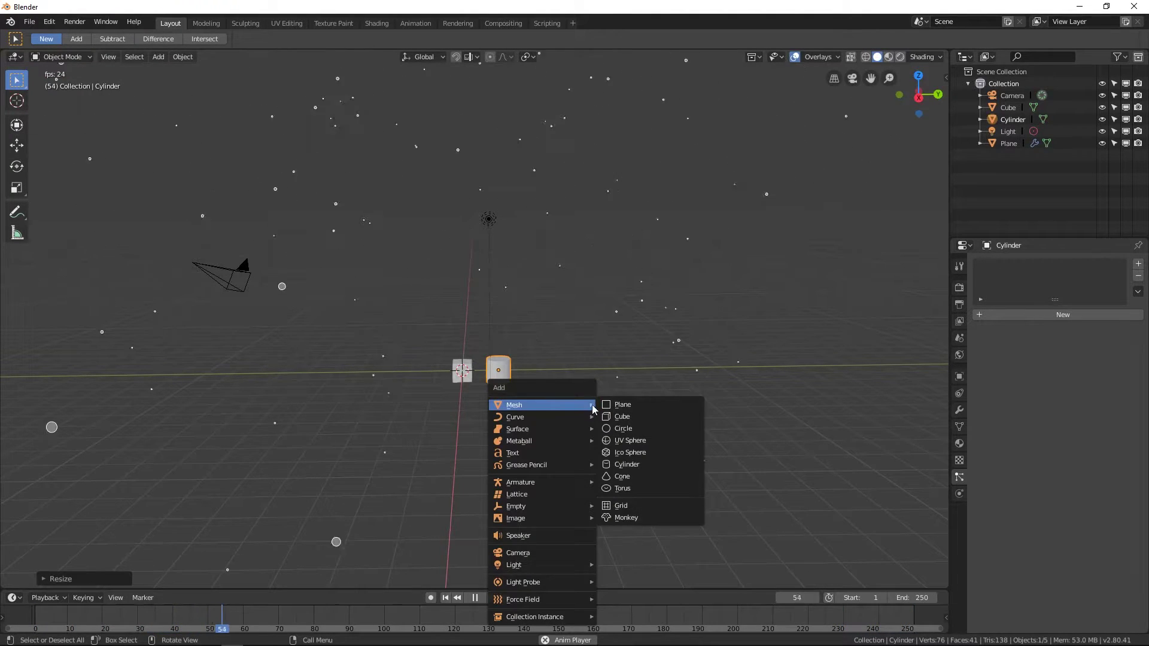
click(634, 480)
key(g)
click(586, 370)
key(s)
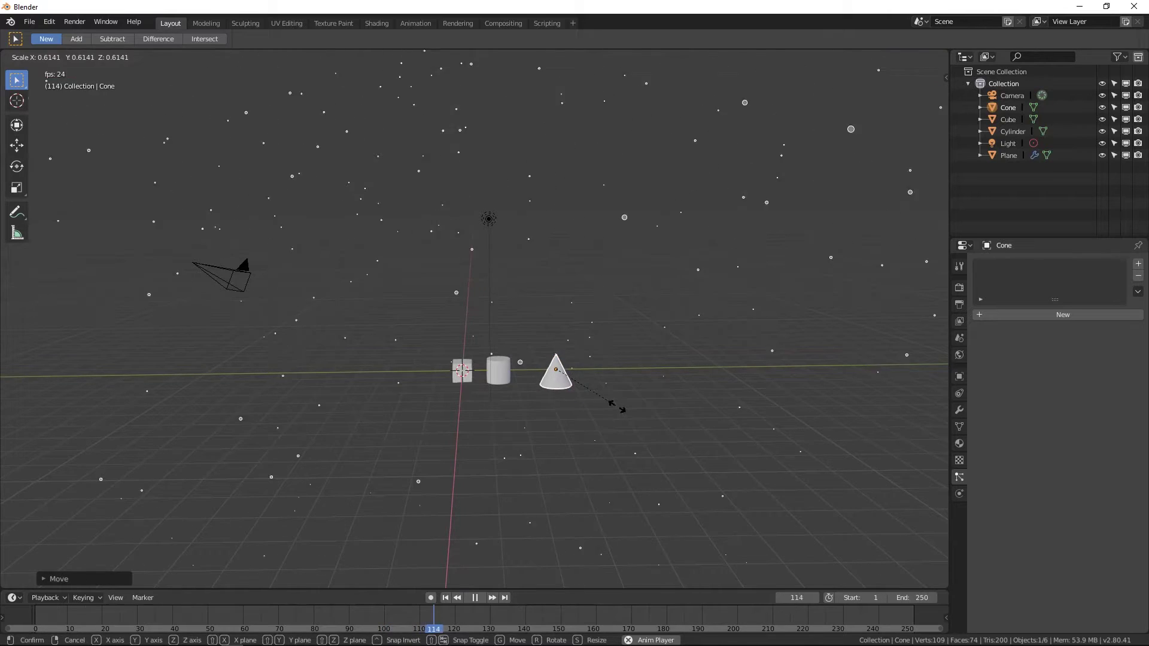
click(604, 400)
key(g)
click(579, 400)
Step: Add a torus, shrink it, and position it right of the cone
key(shift+a)
mouse_move(592, 399)
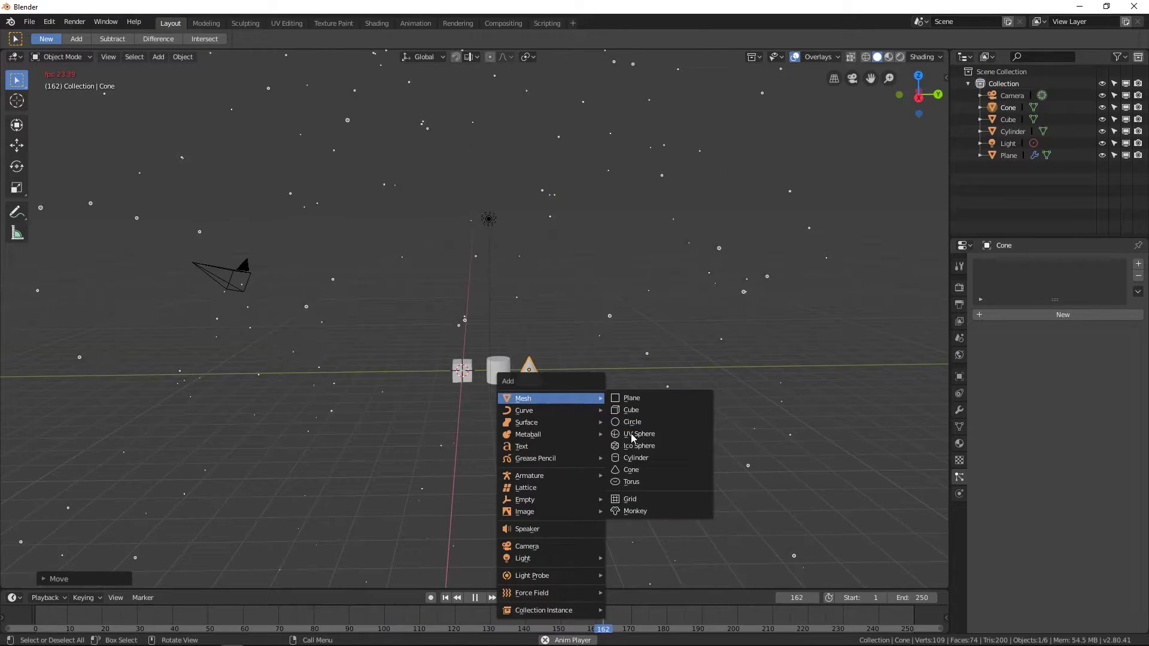
click(633, 482)
key(g)
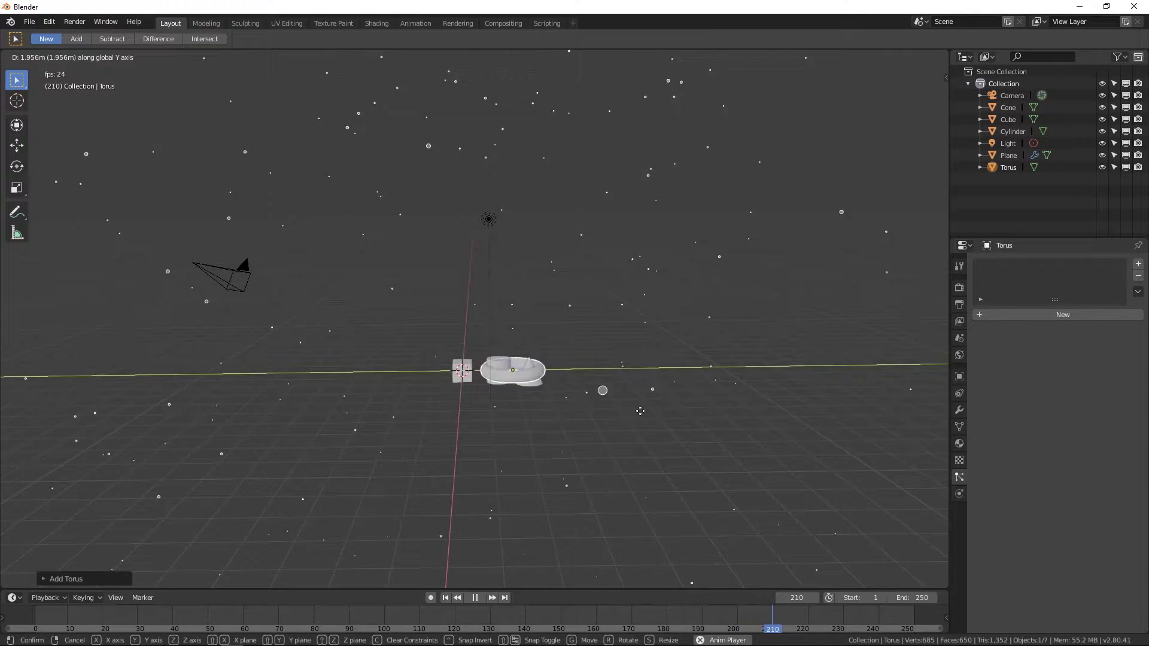
click(706, 482)
key(s)
click(642, 396)
key(g)
click(628, 402)
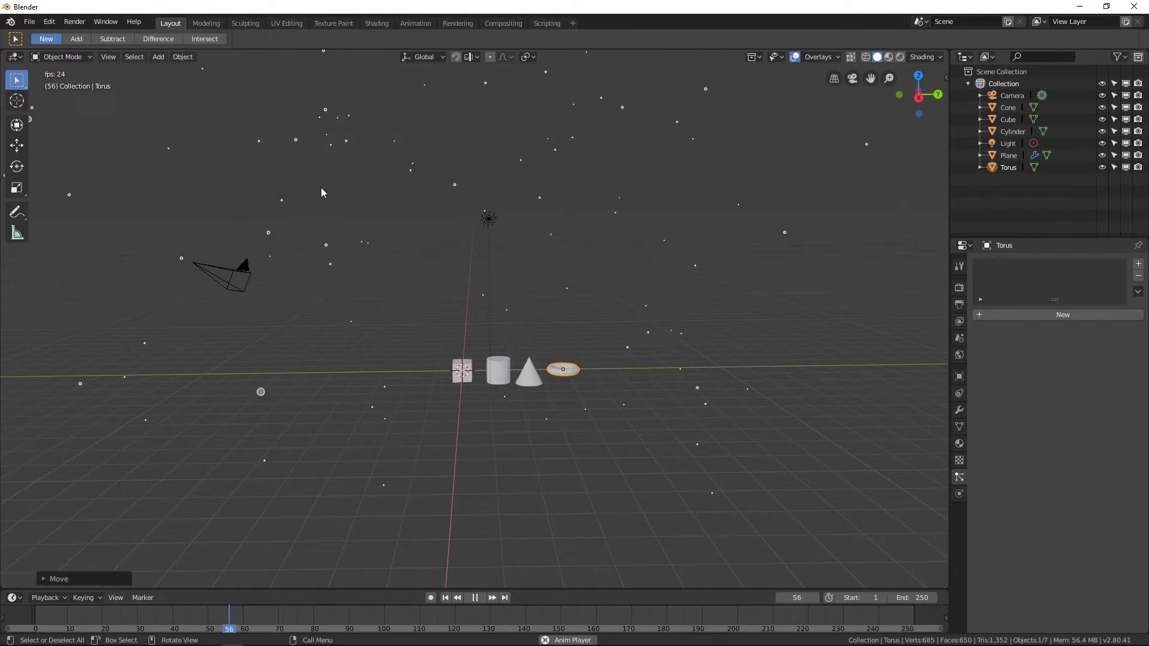
Step: Select only the cube, cylinder, cone and torus, leaving out the light
click(489, 219)
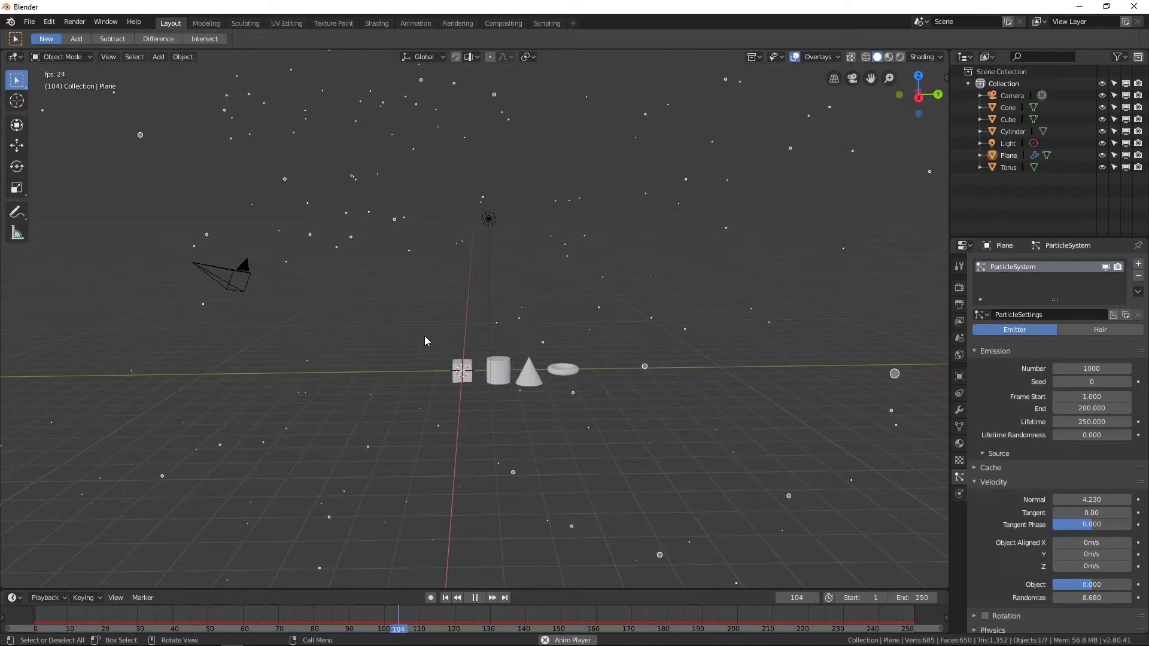
shift+drag(419, 336, 694, 416)
shift+click(490, 220)
shift+click(490, 220)
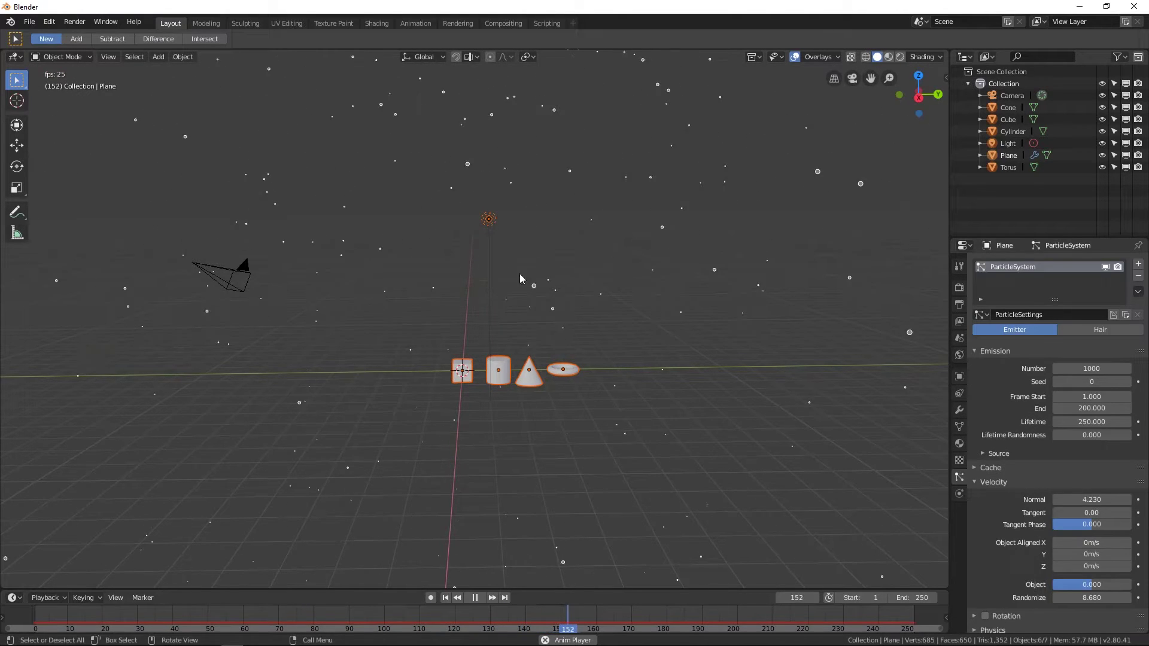
shift+click(490, 220)
shift+click(490, 220)
shift+click(489, 220)
shift+click(490, 221)
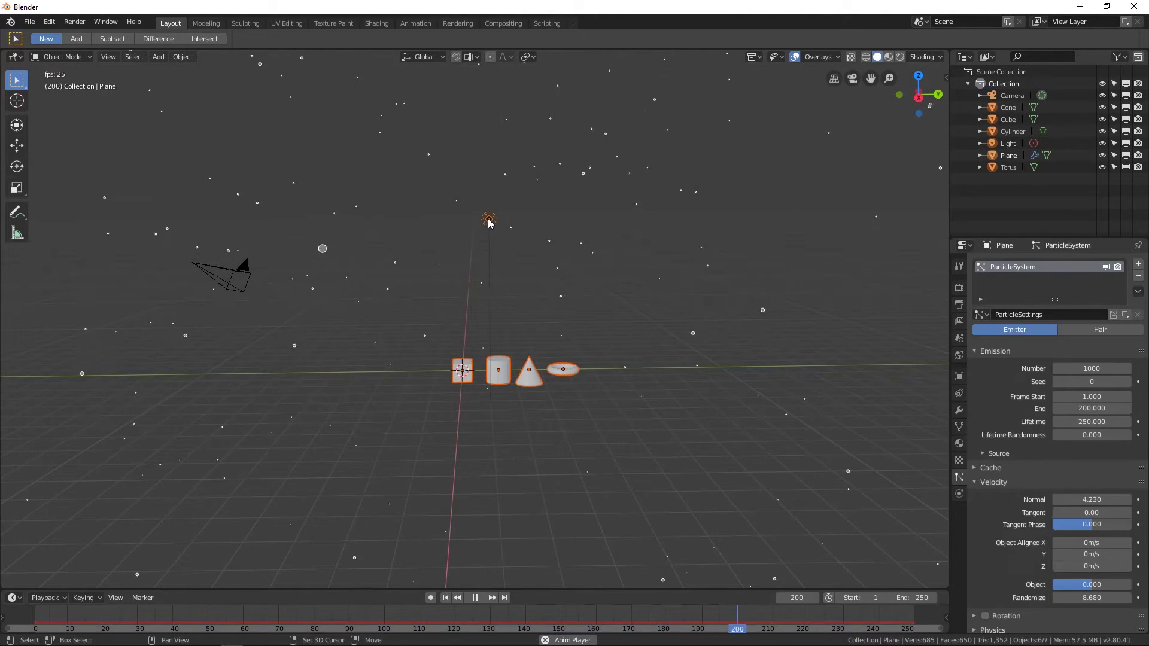
middle_drag(490, 220, 588, 279)
drag(431, 244, 566, 404)
middle_drag(603, 395, 518, 327)
Step: Move the four shapes into a new collection named 'object collection'
key(m)
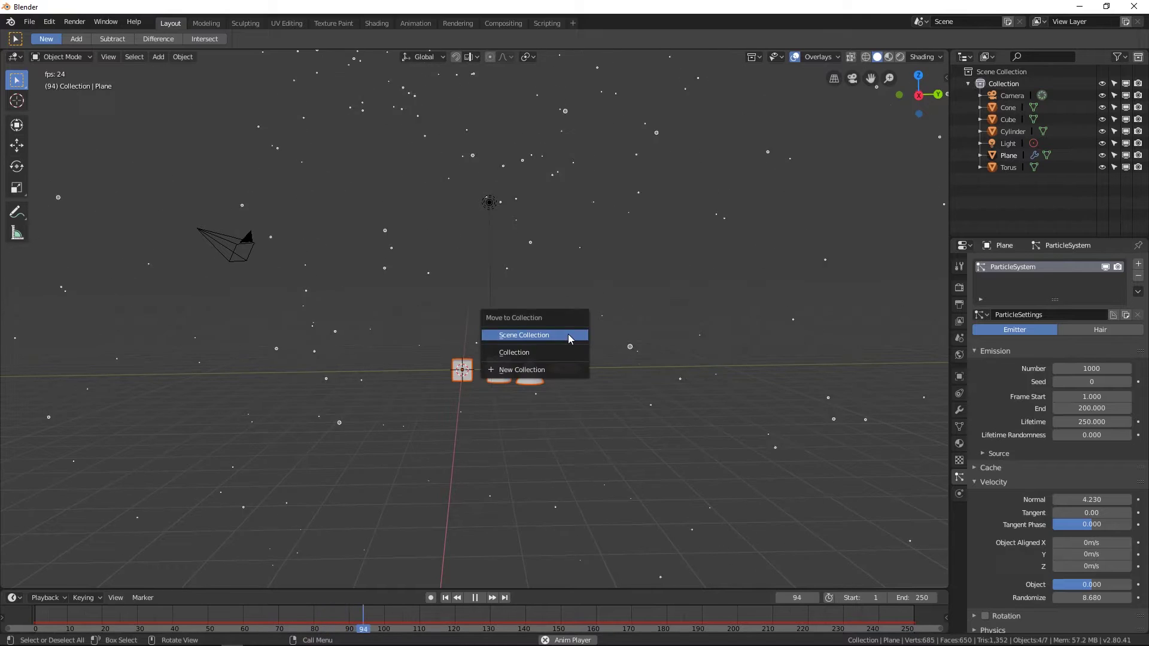
click(550, 370)
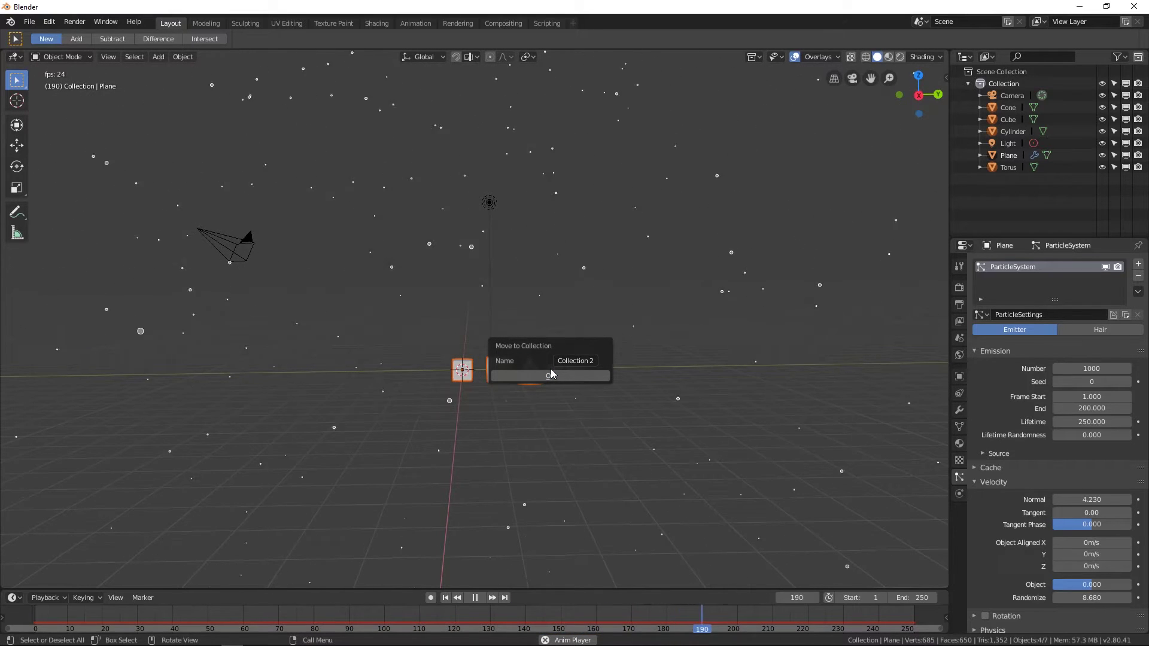
click(582, 361)
key(BackSpace)
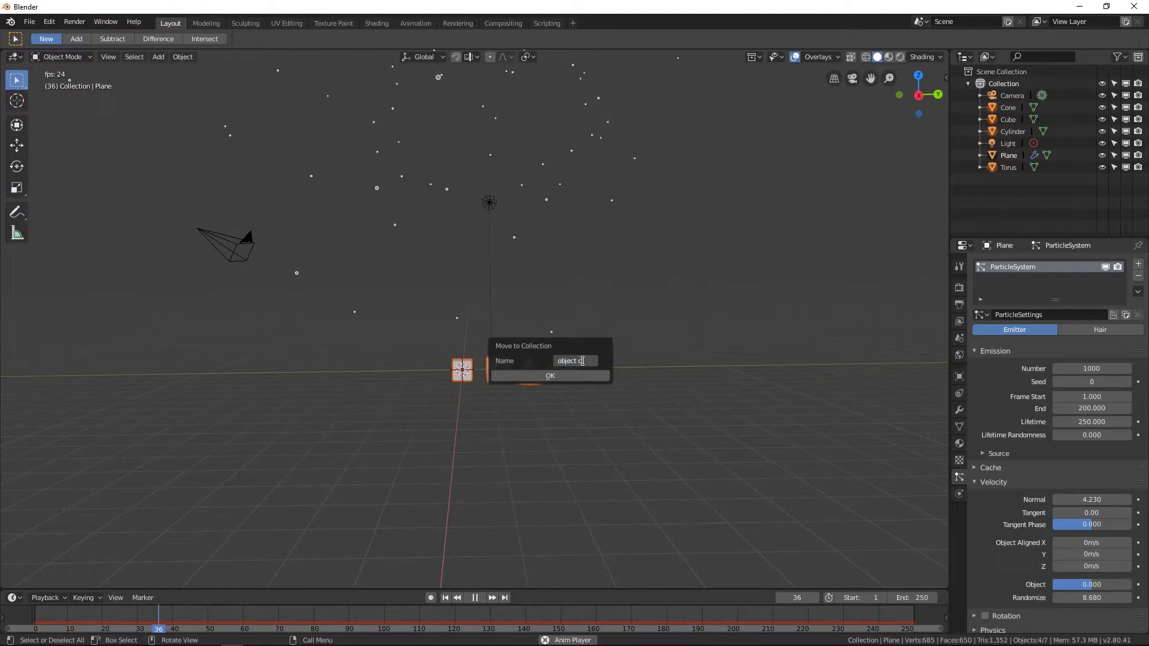
text(object colle)
key(Return)
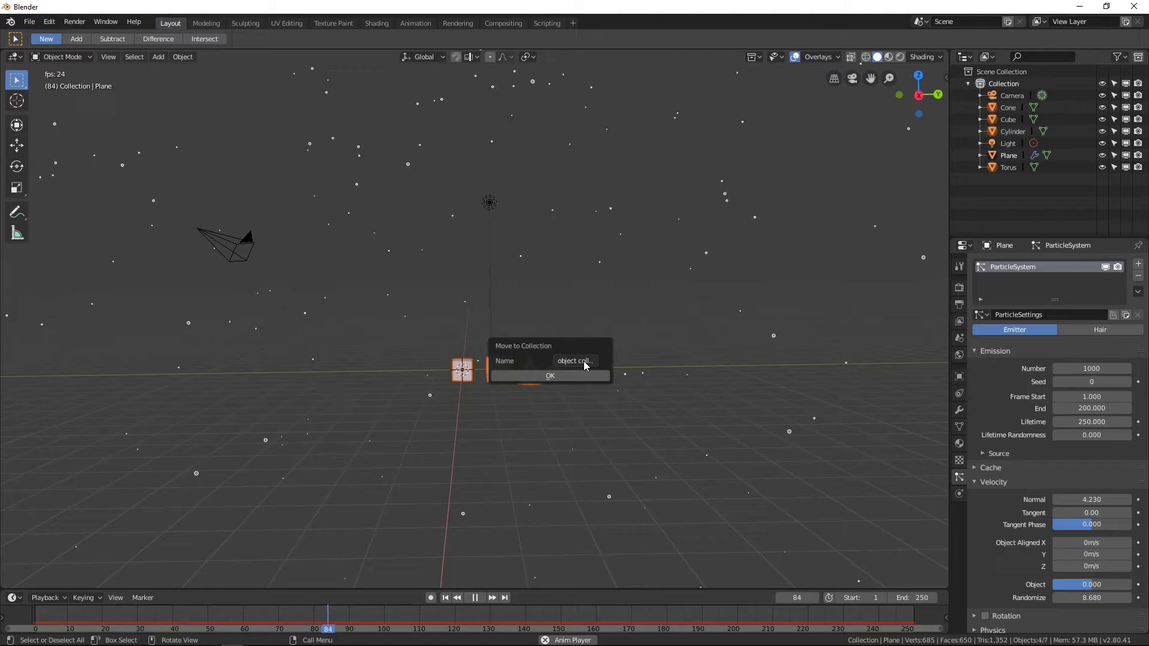
click(585, 376)
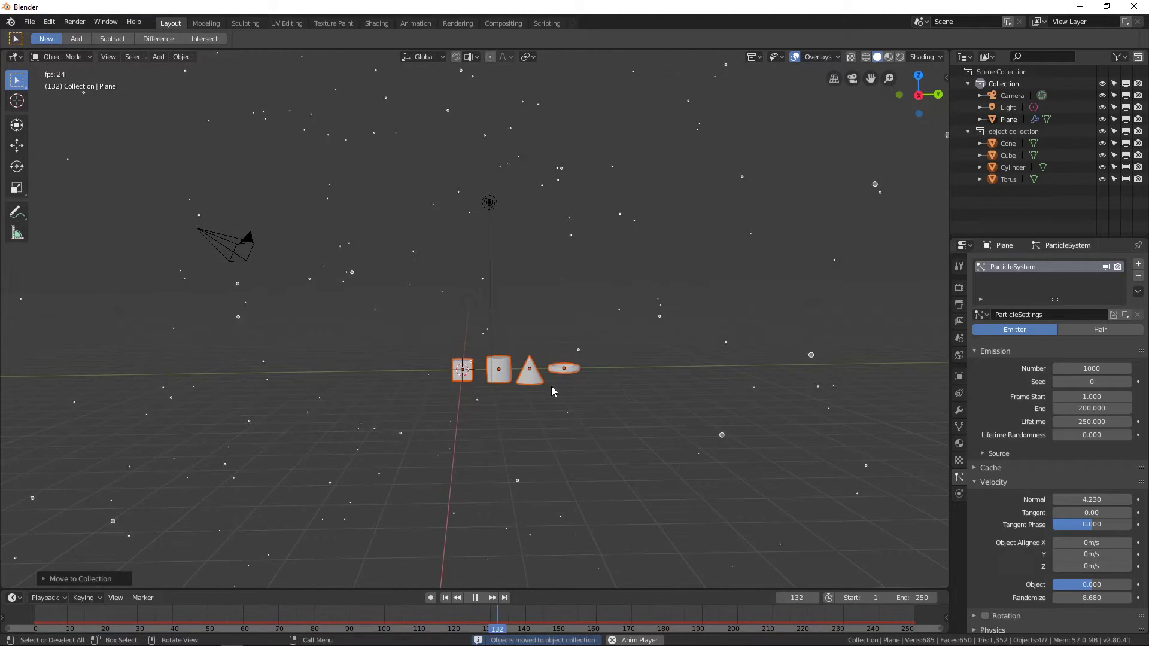
middle_drag(559, 375, 520, 307)
Step: Reselect the emitter plane and bring up its particle Render As options
click(468, 79)
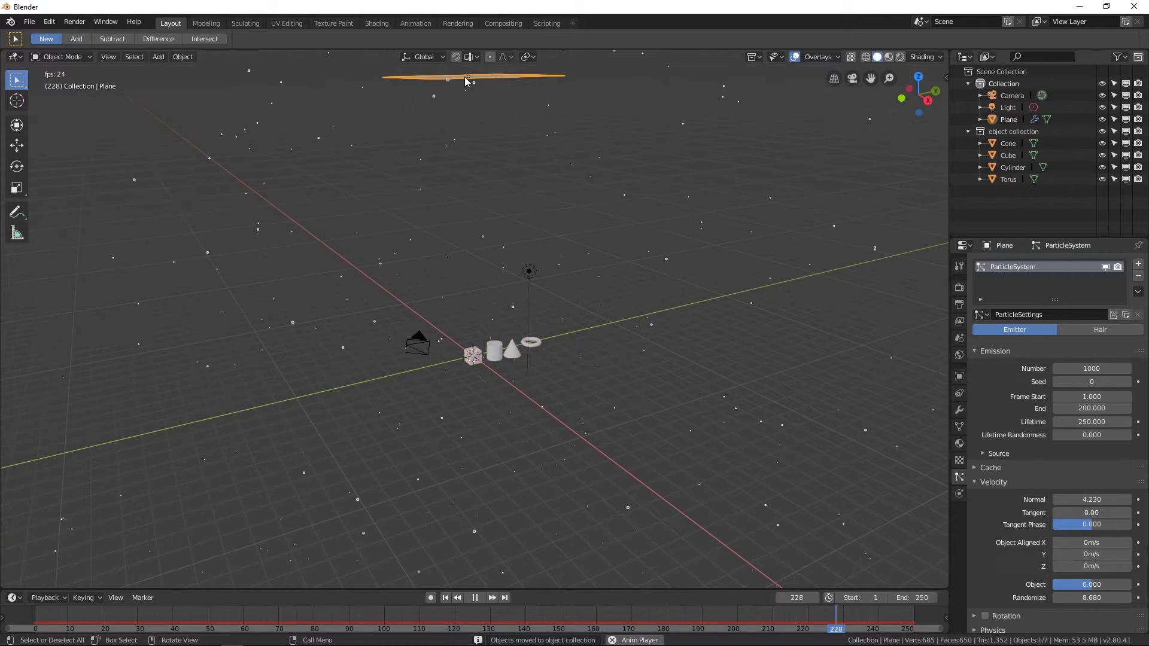
middle_drag(510, 141, 487, 211)
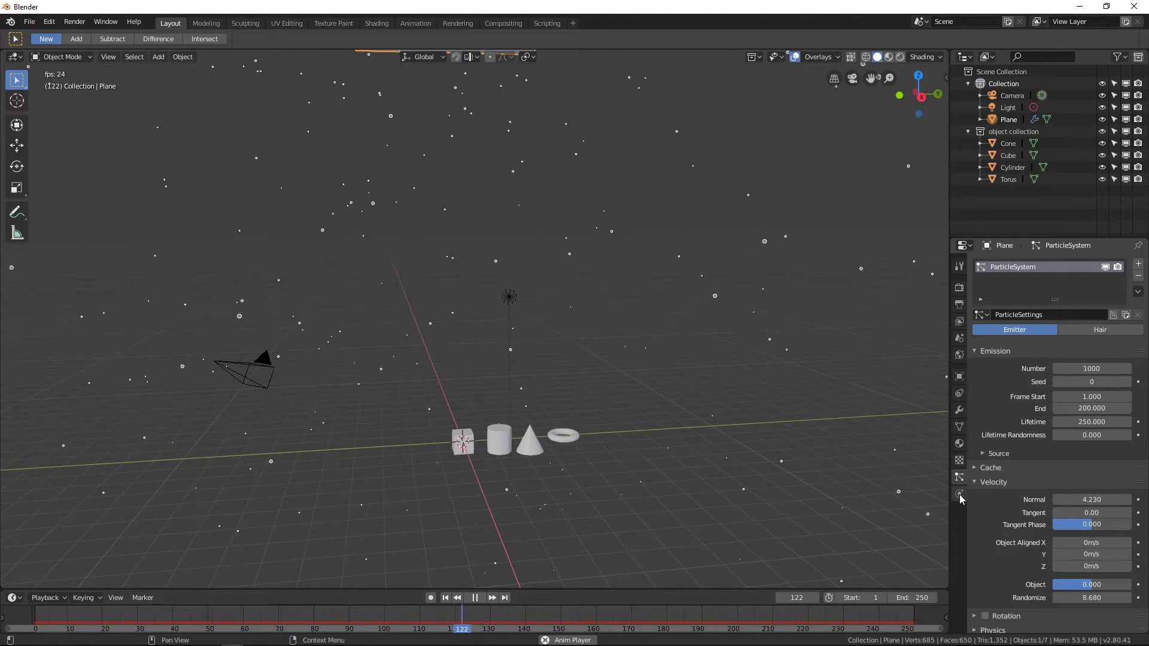
scroll(999, 520, down, 5)
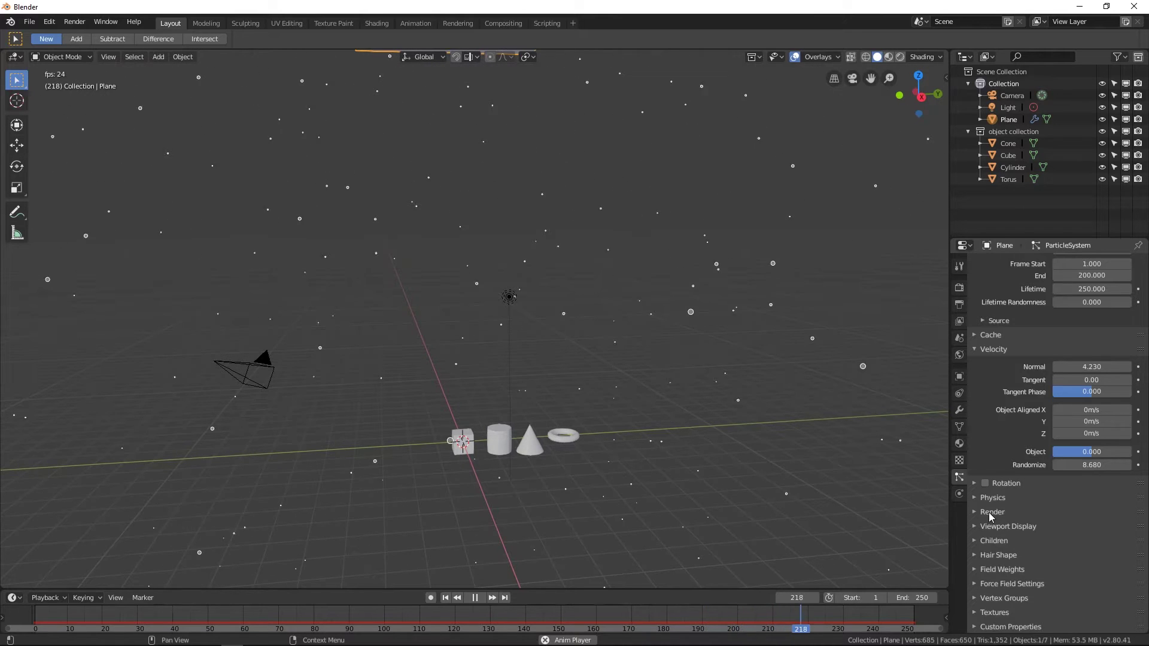
click(992, 513)
scroll(1021, 555, down, 4)
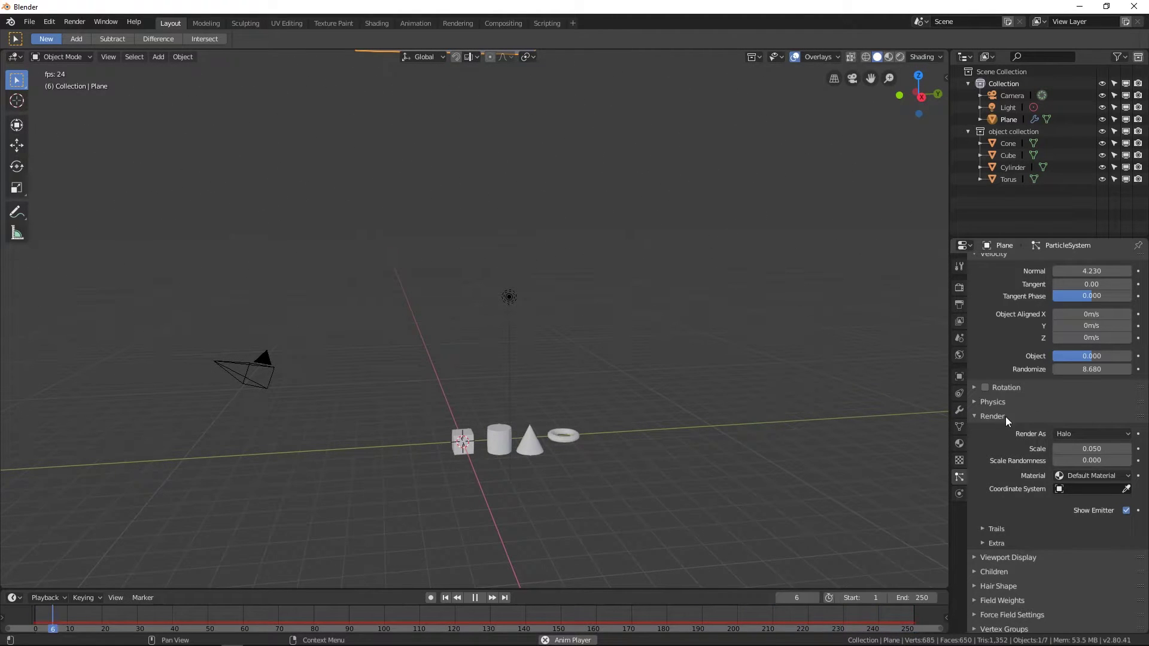
click(1073, 434)
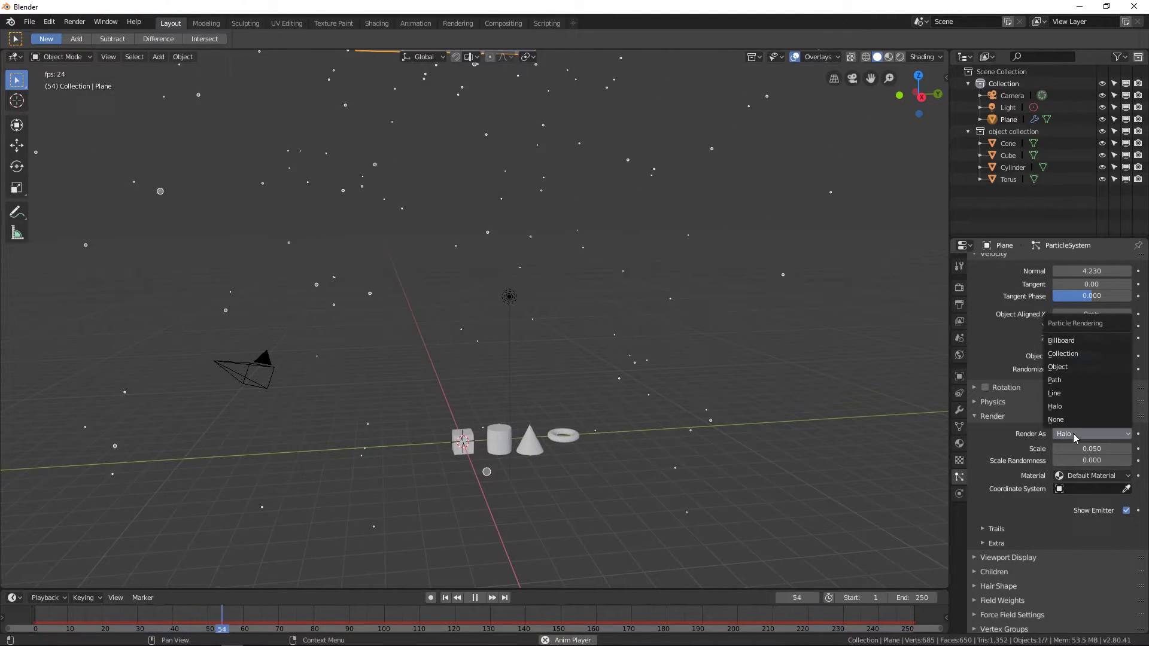
Step: Set Render As to Collection, instancing 'object collection' for the particles
click(1081, 355)
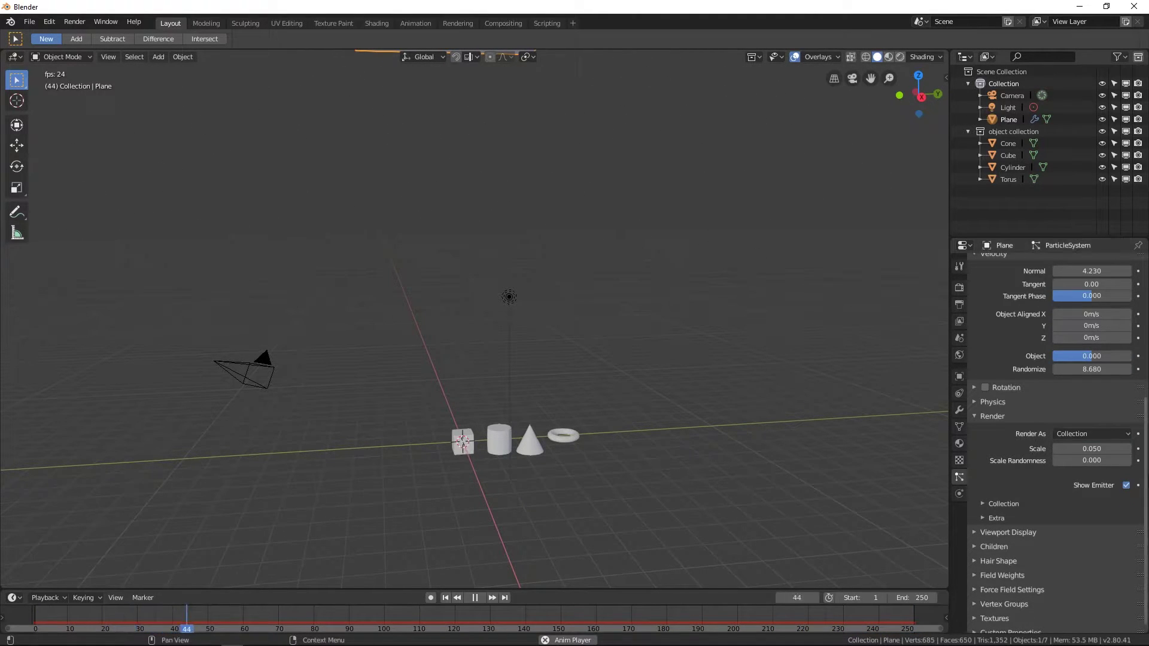
click(993, 504)
scroll(1087, 533, down, 2)
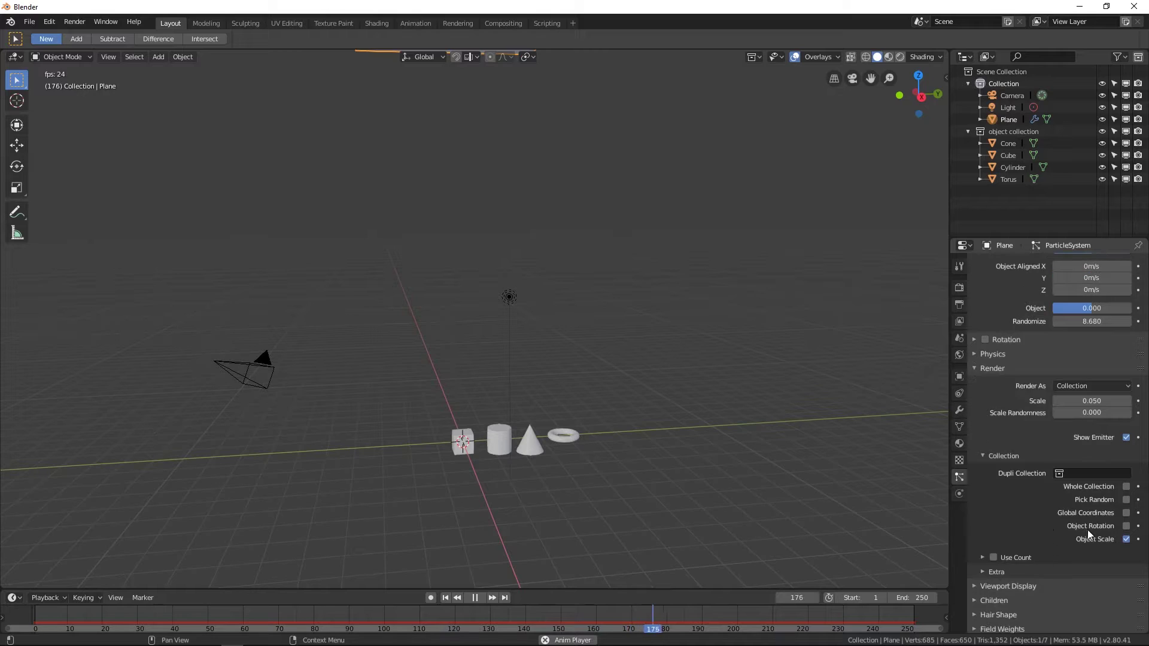
click(1098, 473)
click(1069, 504)
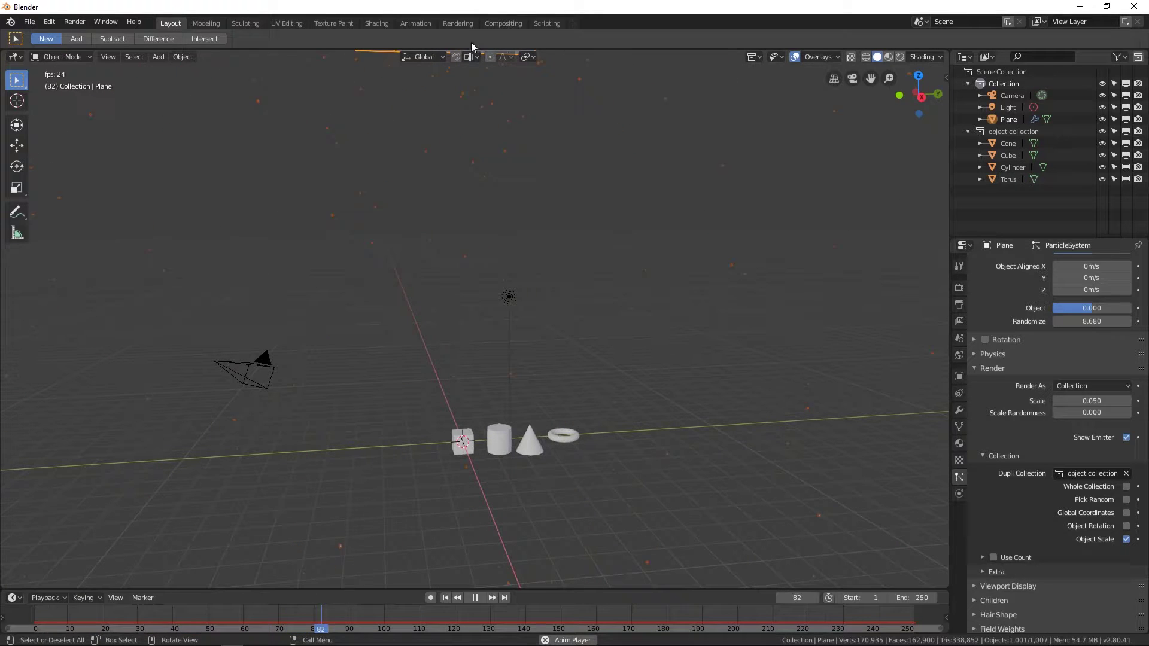
middle_drag(476, 299, 449, 304)
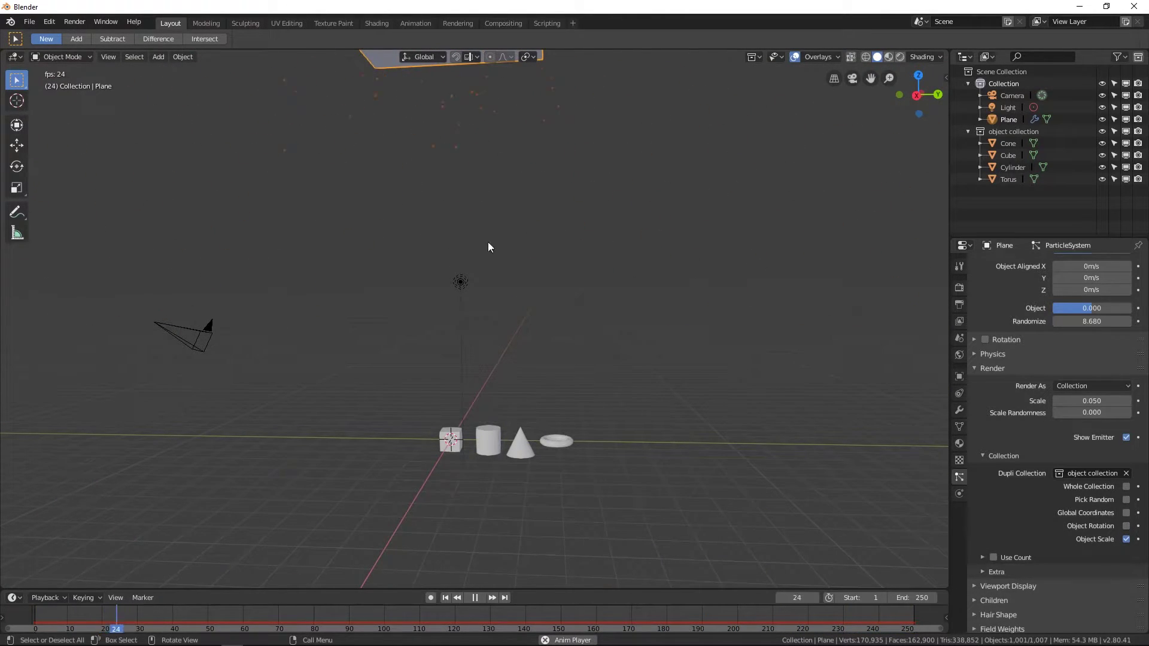
middle_drag(488, 242, 682, 331)
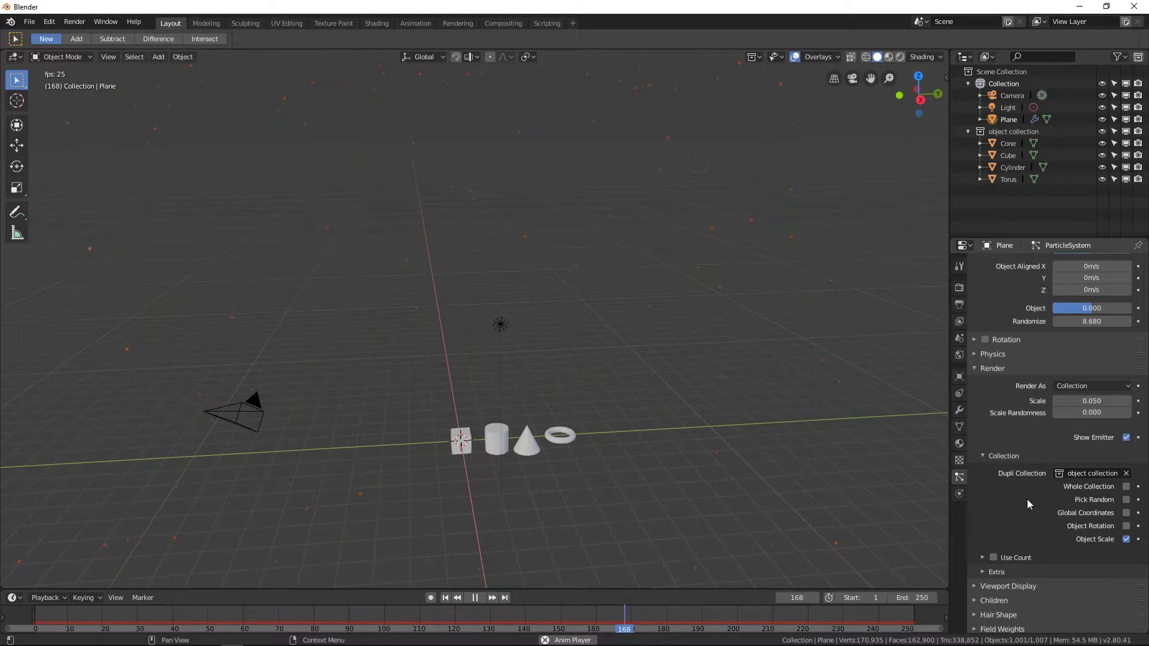
Step: Confirm the particle Viewport Display is set to Display As Rendered
scroll(1012, 551, down, 1)
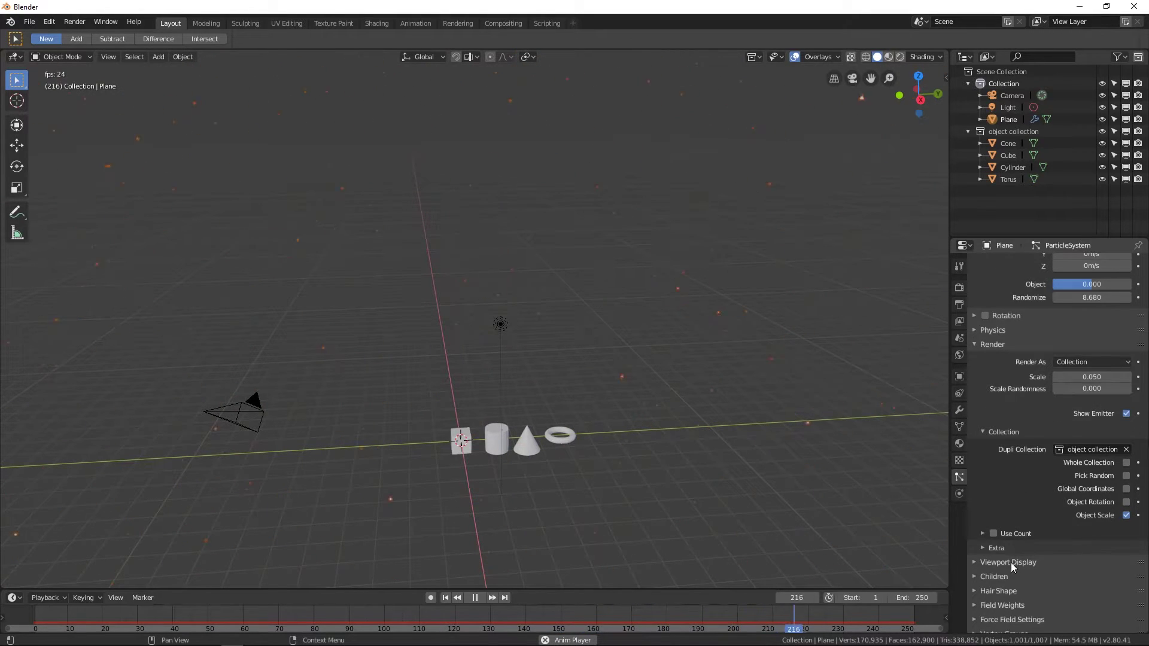
click(1000, 547)
click(999, 547)
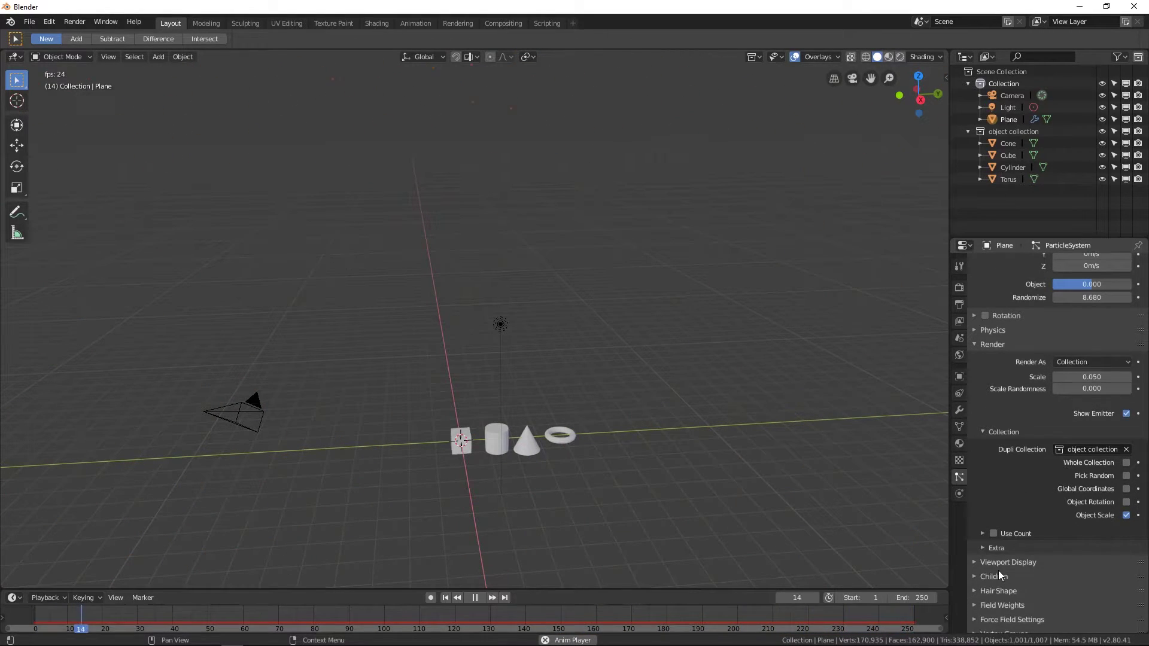
click(998, 563)
scroll(1012, 565, down, 4)
scroll(1012, 565, up, 3)
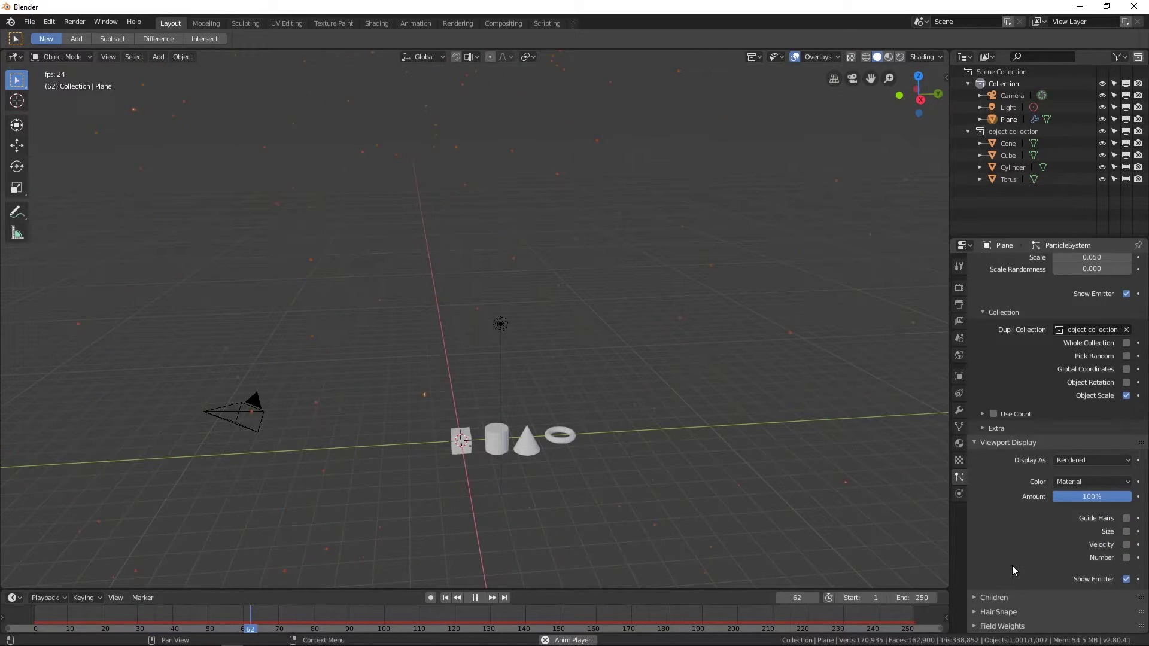
scroll(1012, 566, up, 3)
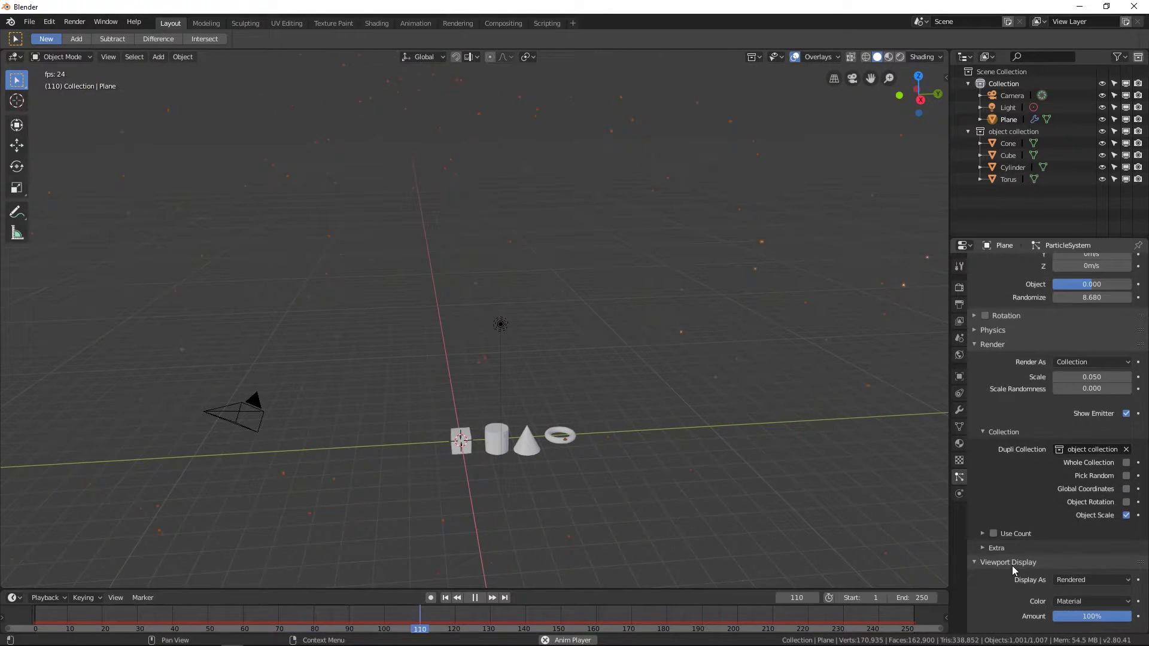
scroll(1037, 501, up, 1)
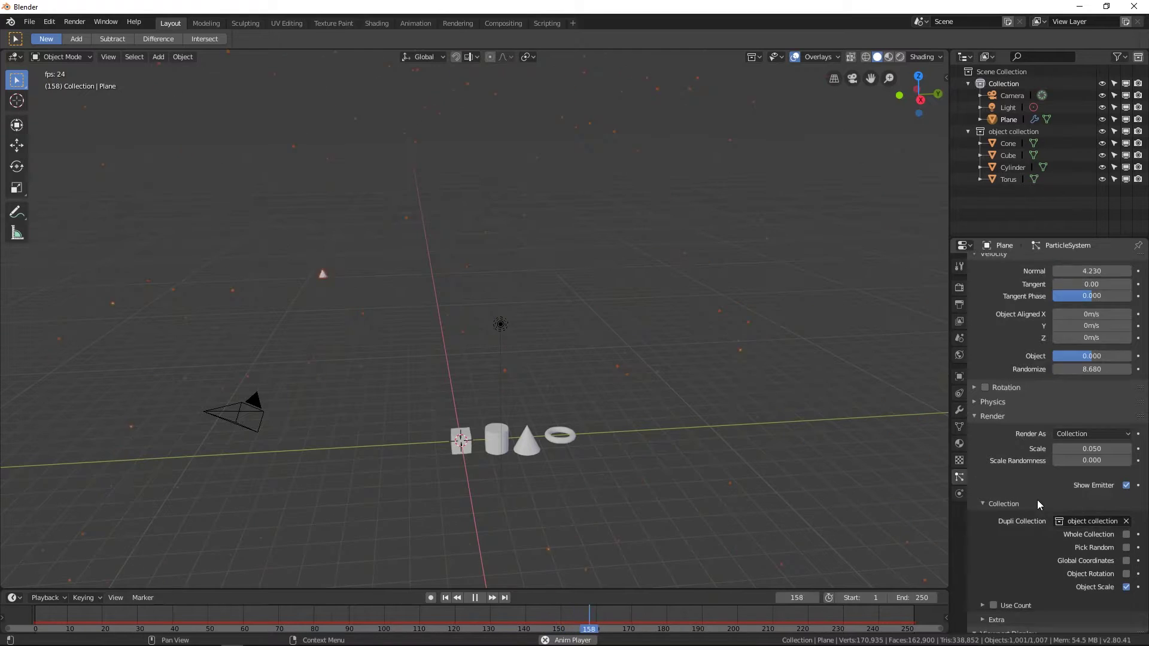
scroll(1037, 500, up, 1)
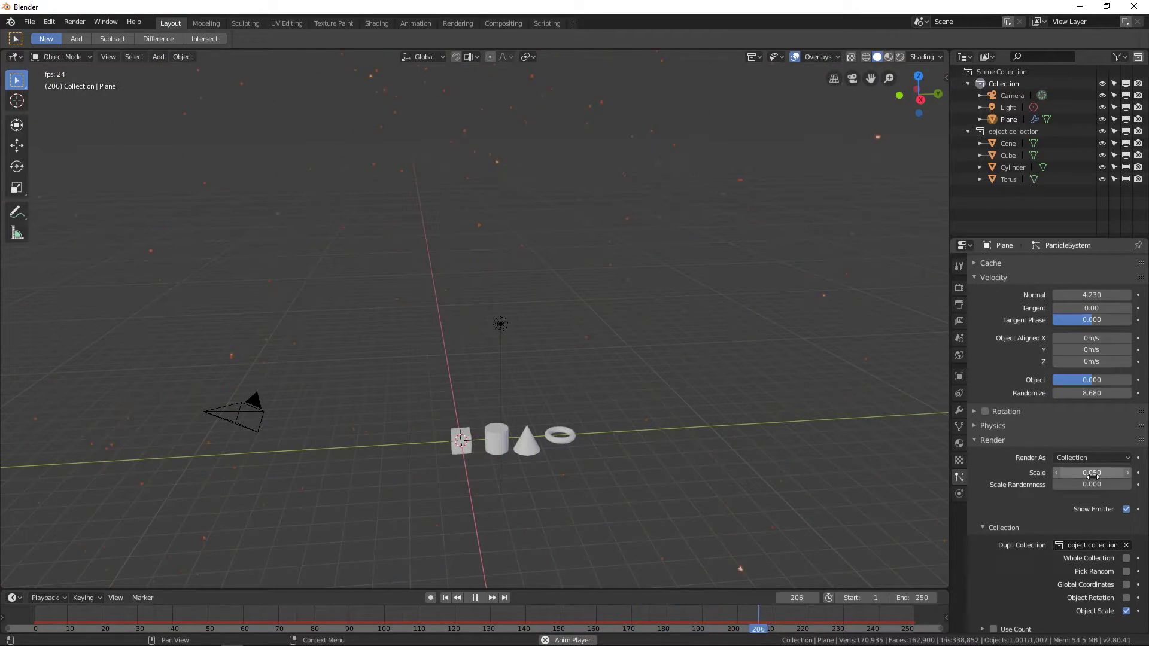
scroll(1049, 554, down, 2)
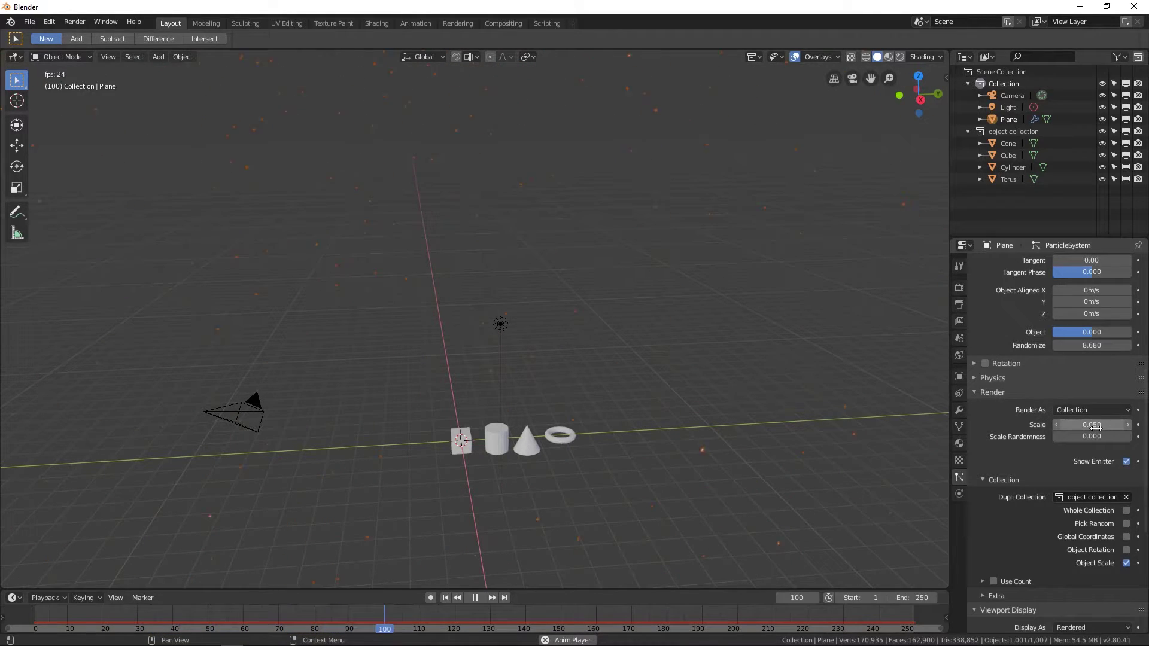
scroll(1067, 489, down, 8)
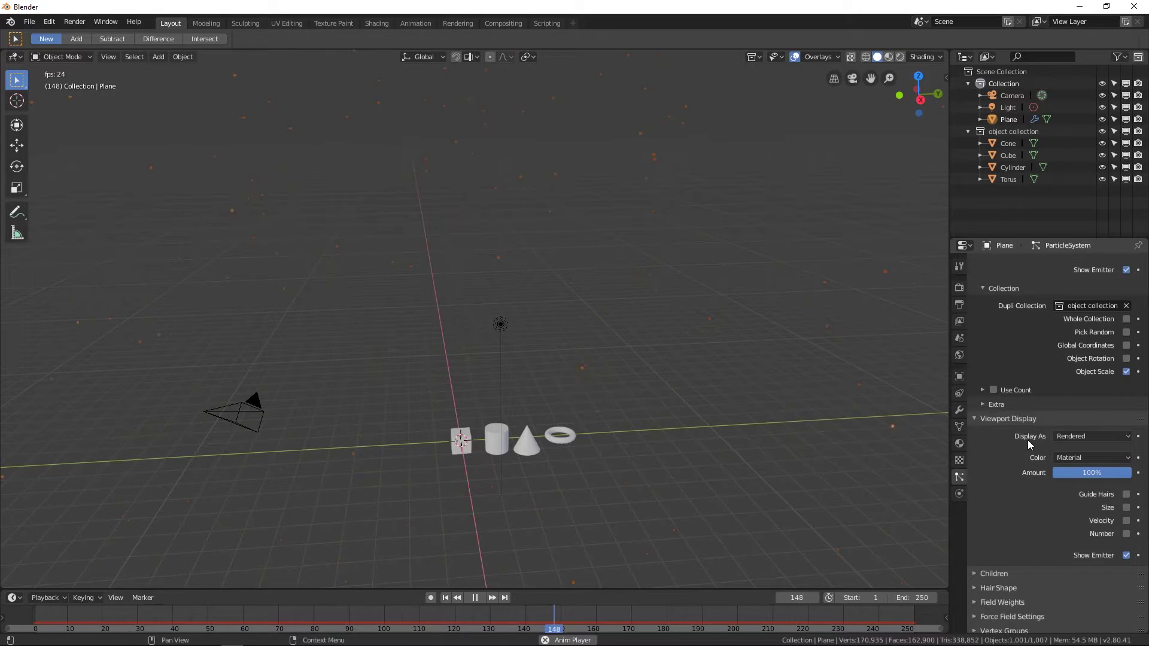
click(1067, 436)
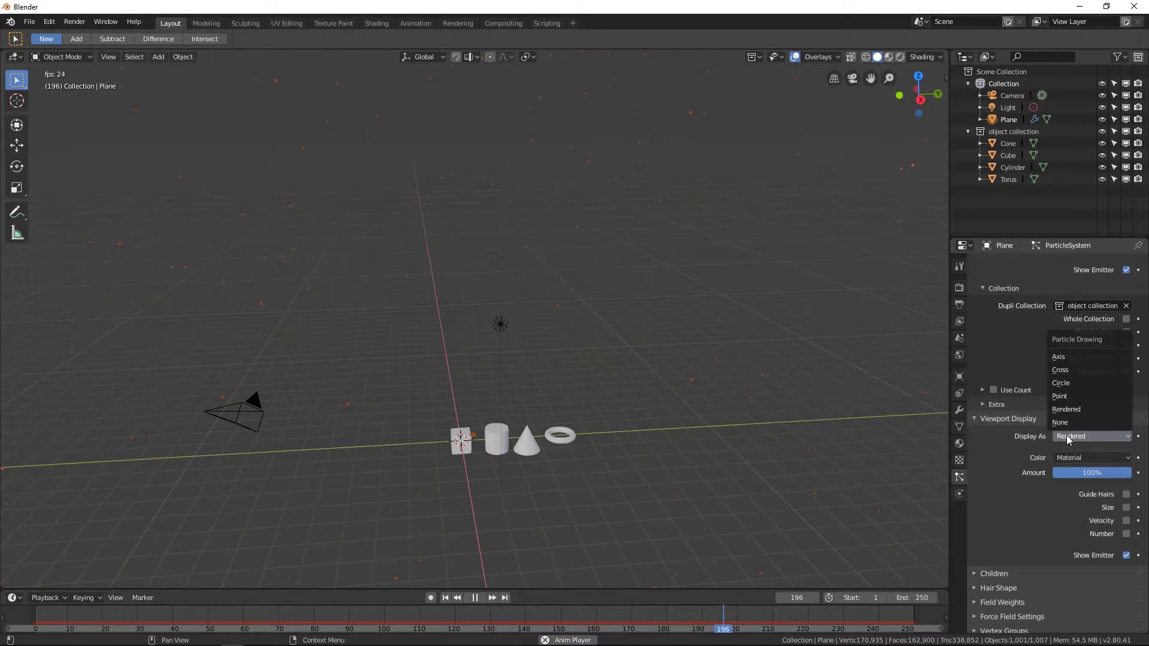
click(1067, 436)
scroll(1070, 435, up, 7)
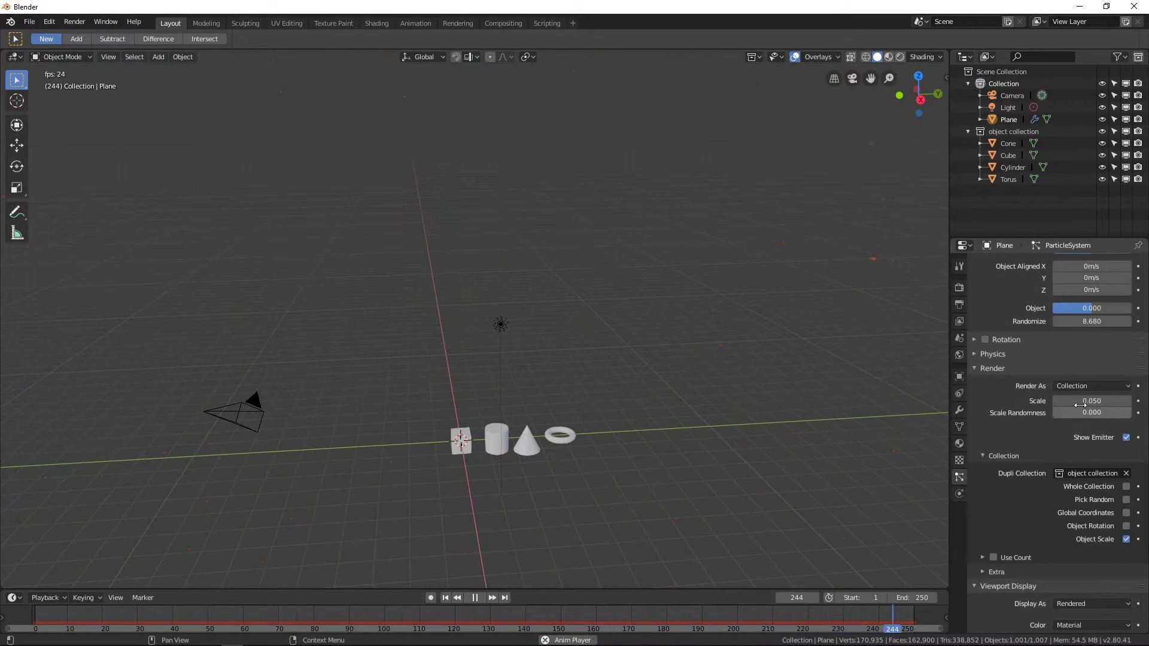
Step: Set the particle Render Scale to 0.1, then raise it to 0.25
click(1094, 402)
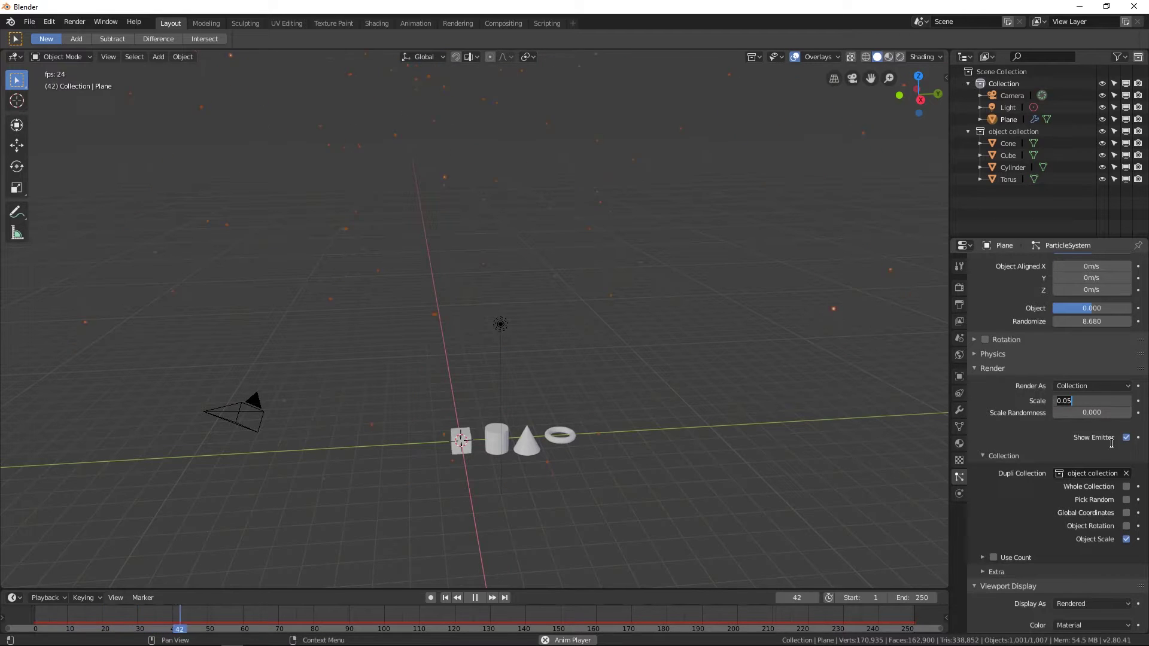
key(Return)
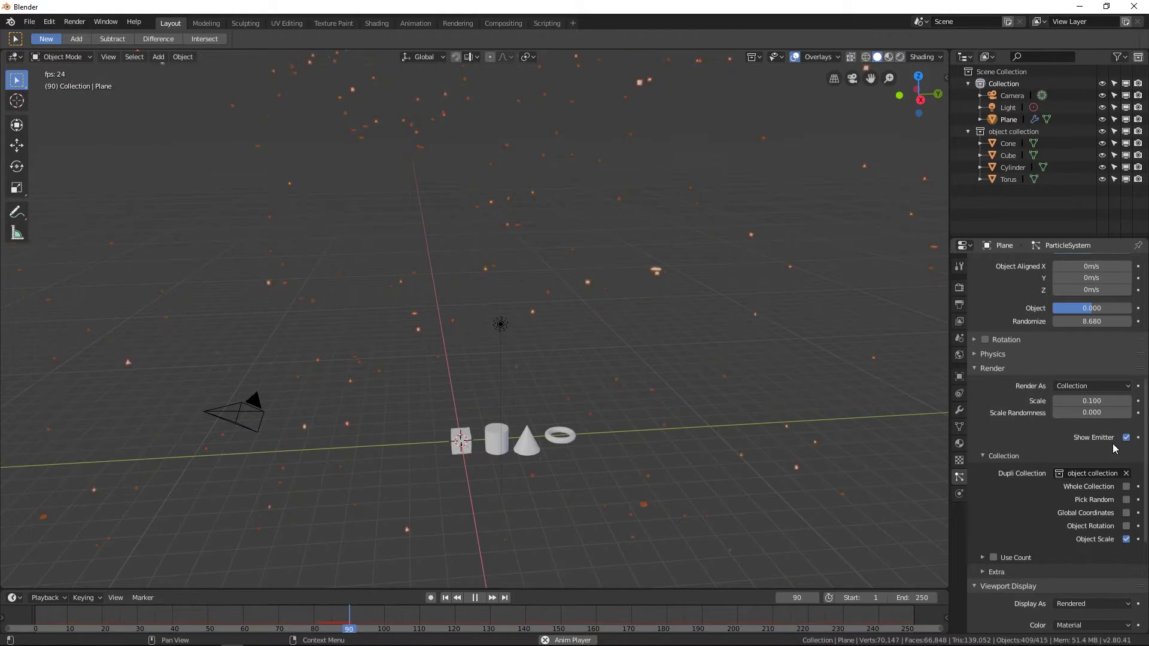
click(1094, 401)
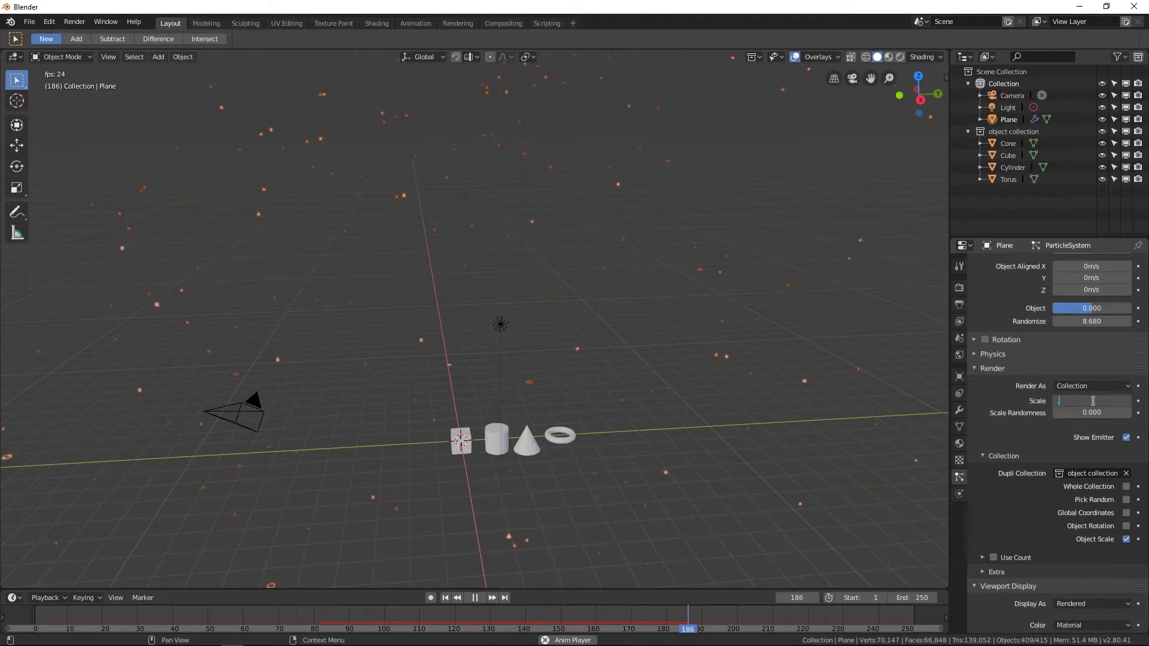
text(.25)
key(Return)
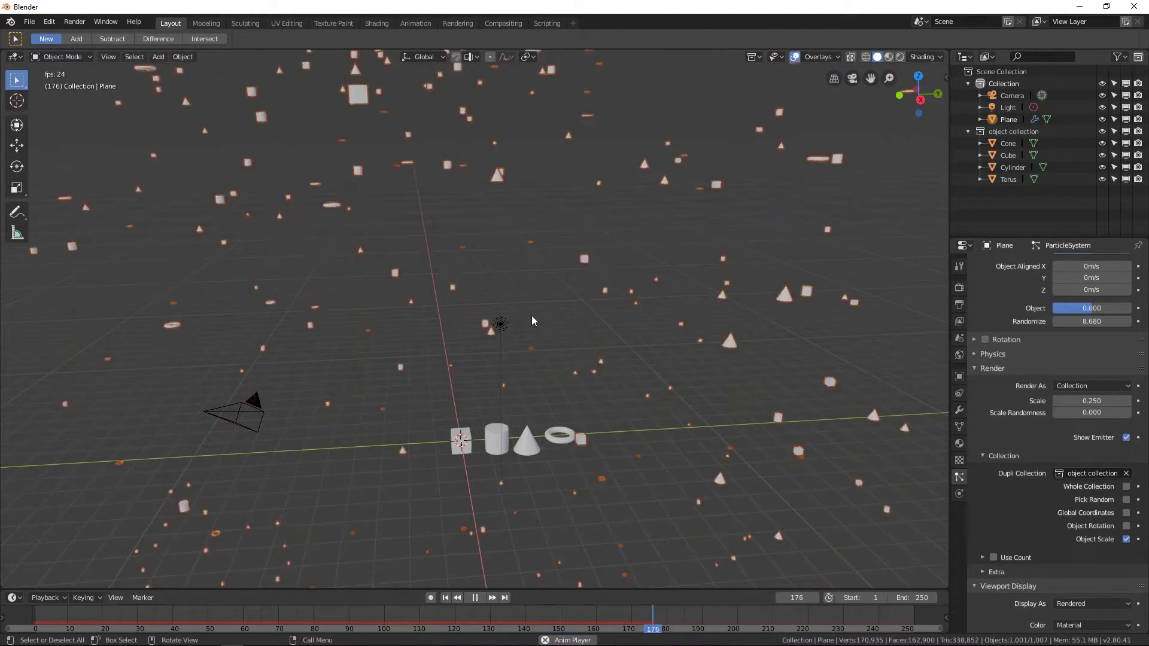
Step: Enable particle Rotation under Physics with Randomize at 1.000 and Dynamic on
scroll(1078, 460, down, 4)
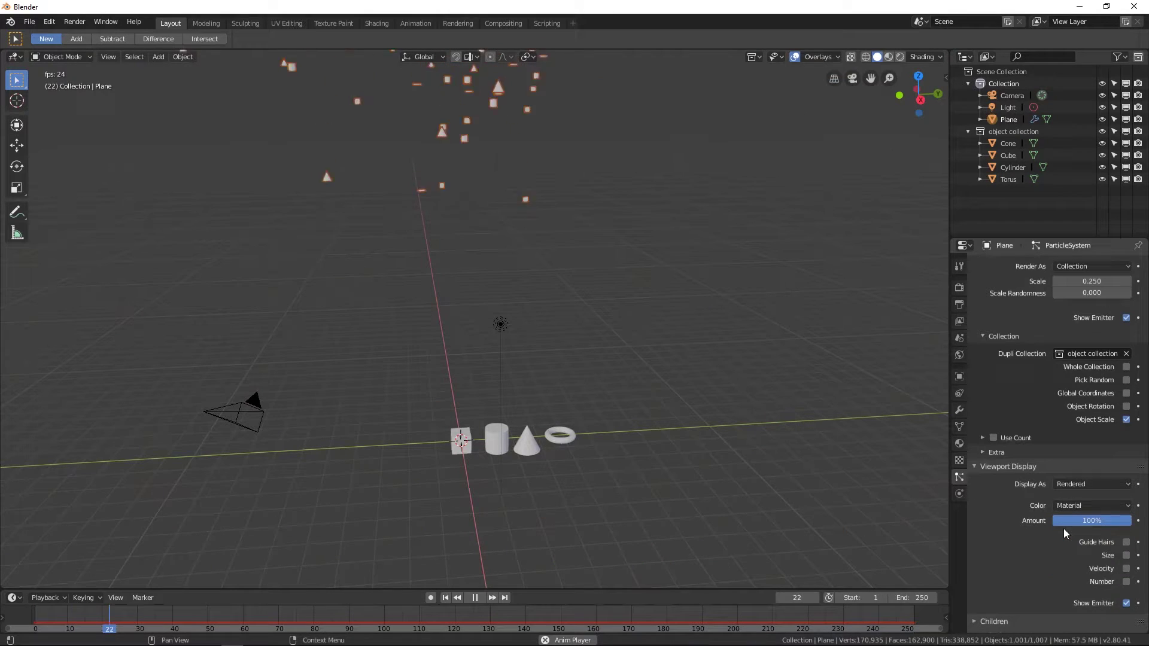
scroll(1024, 537, up, 3)
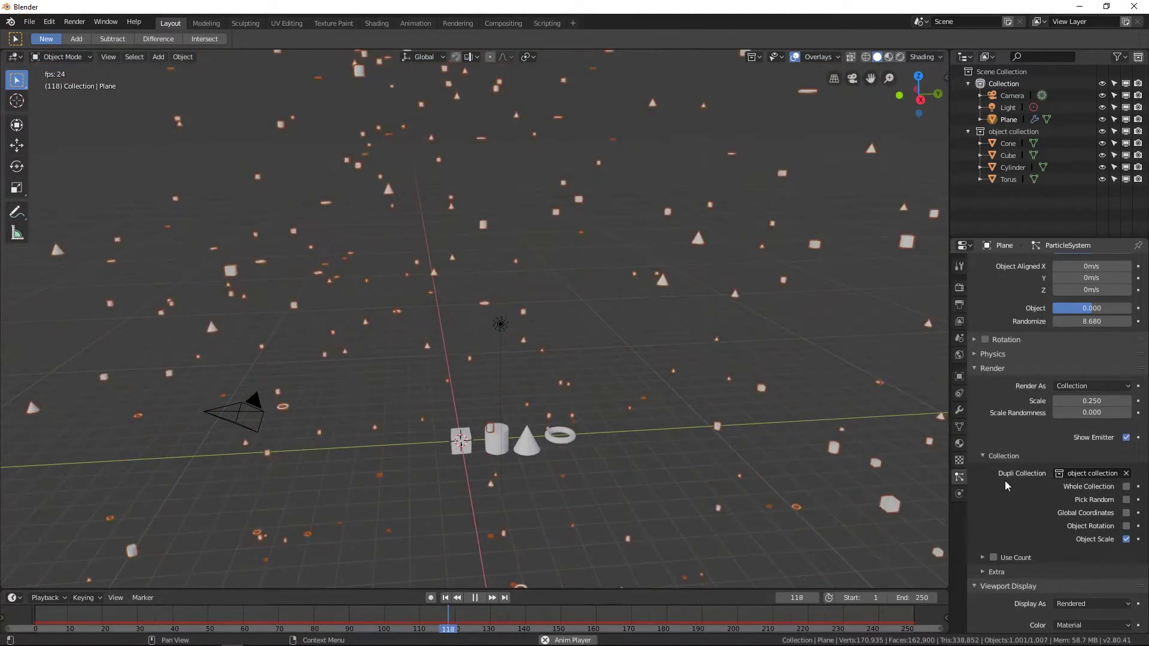
scroll(1005, 480, up, 1)
click(1006, 377)
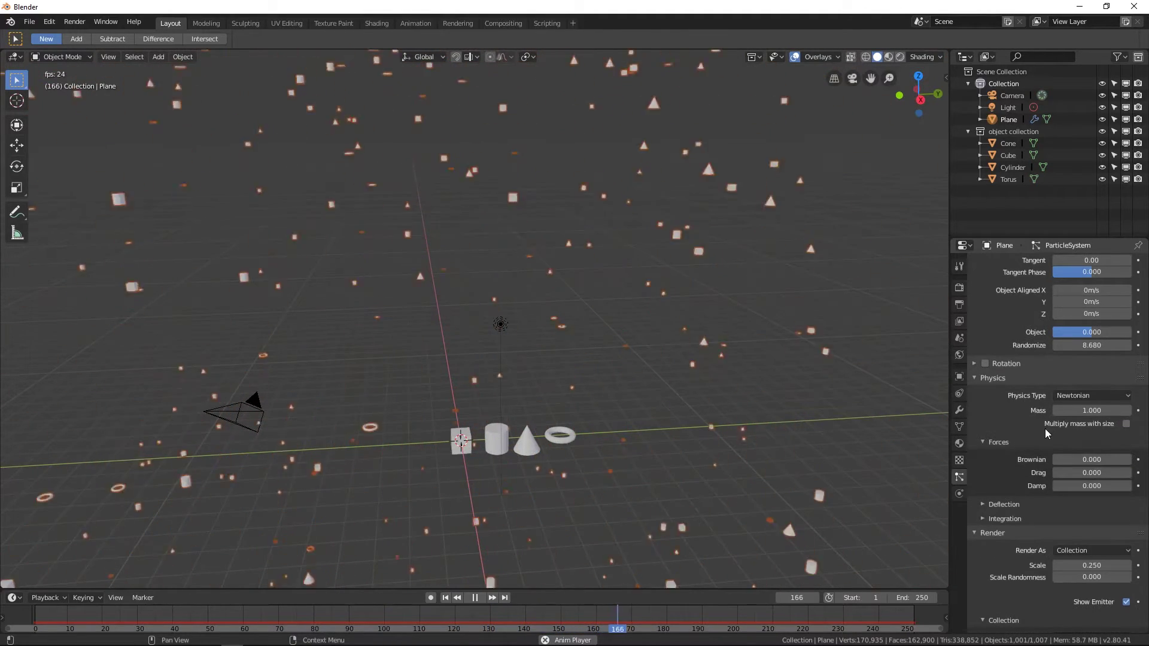
click(1009, 365)
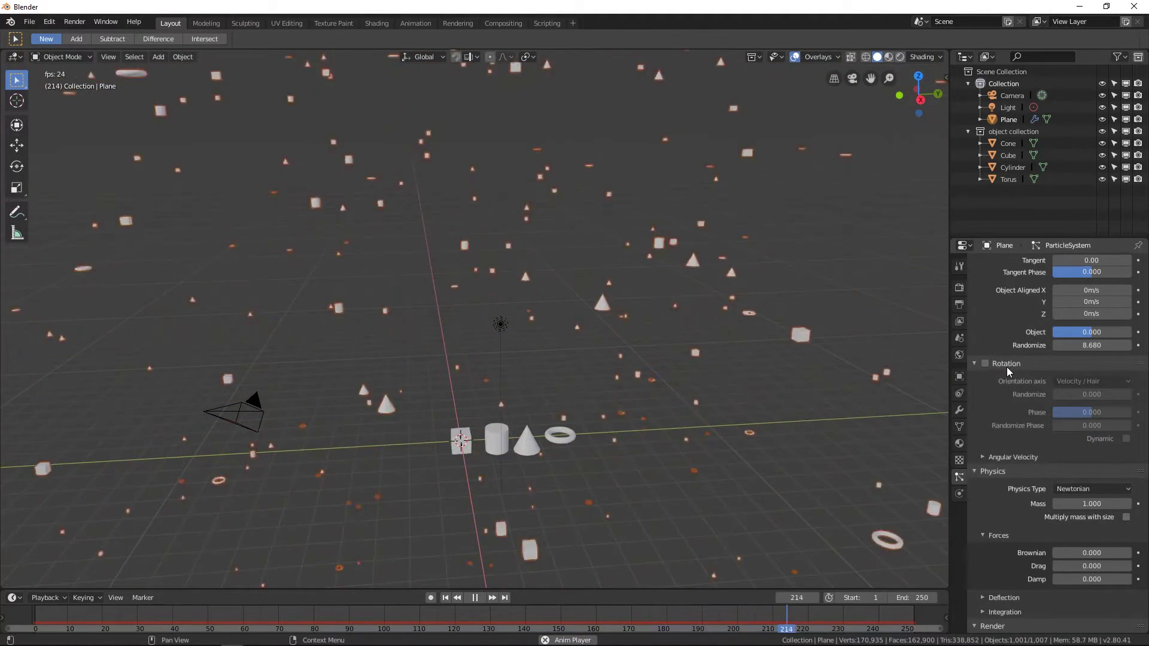
click(986, 363)
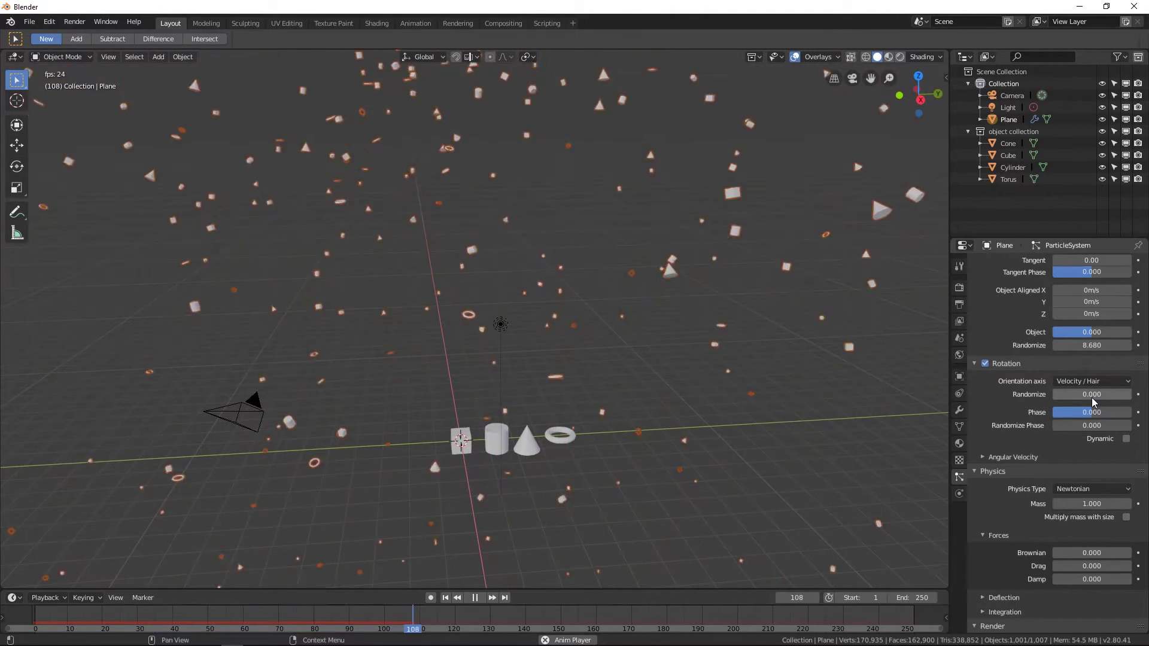
drag(1092, 398, 1139, 397)
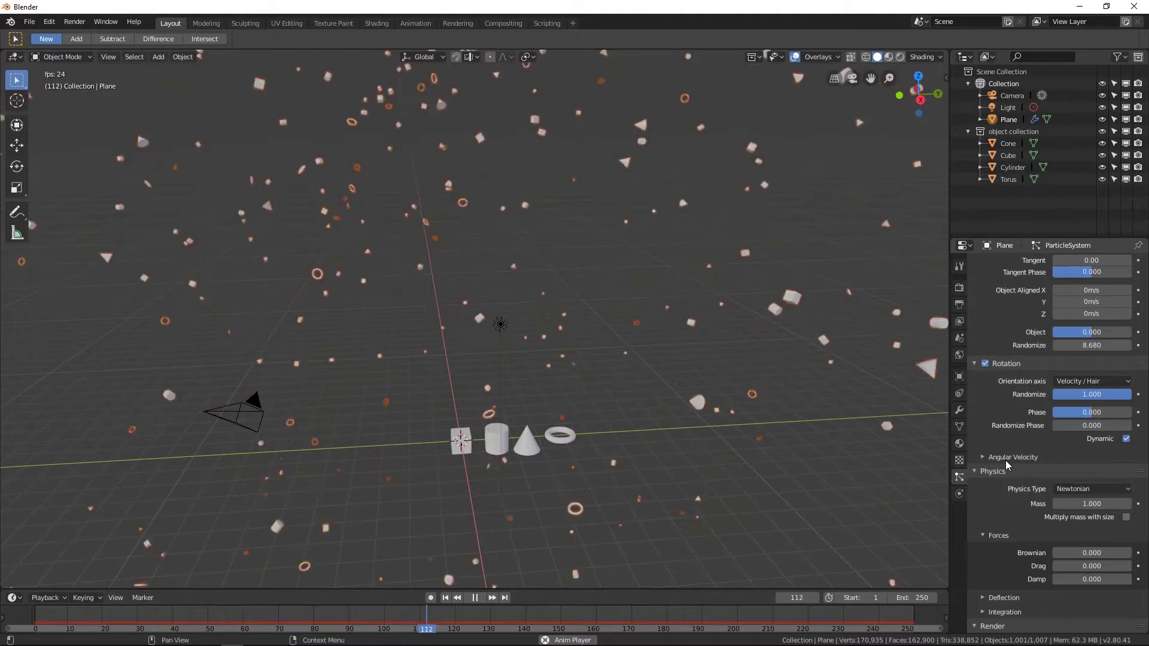
scroll(1010, 462, down, 2)
Step: Set the particle Scale Randomness to 1.000 so instance sizes vary fully
scroll(1012, 493, down, 1)
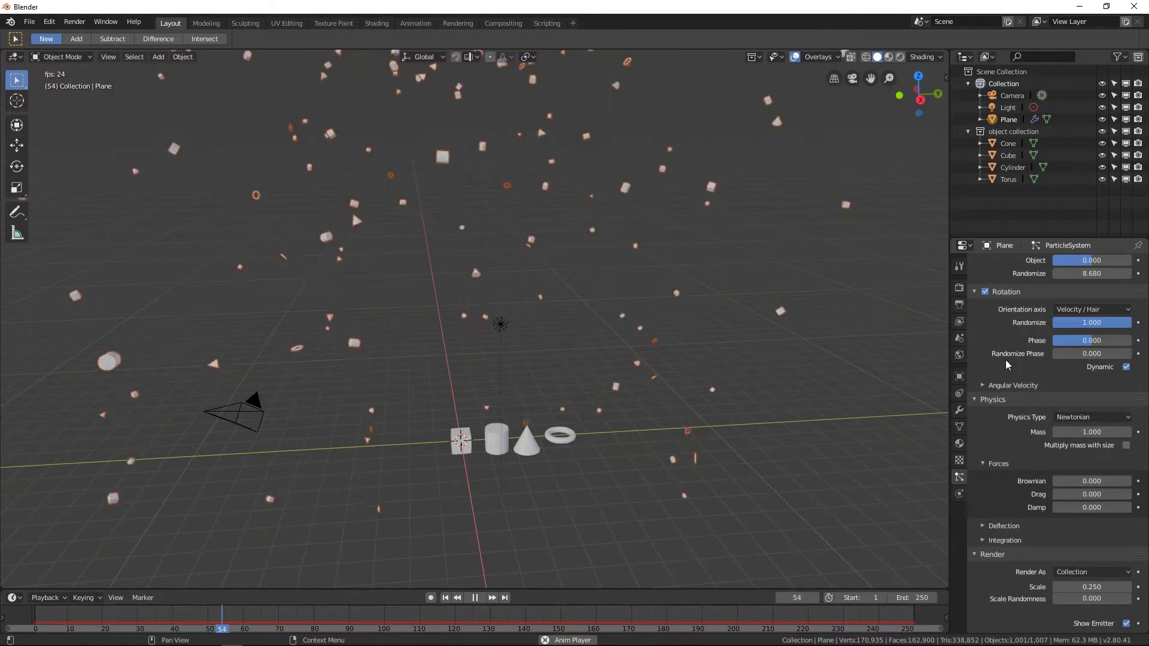
scroll(1006, 360, up, 3)
scroll(1022, 419, down, 9)
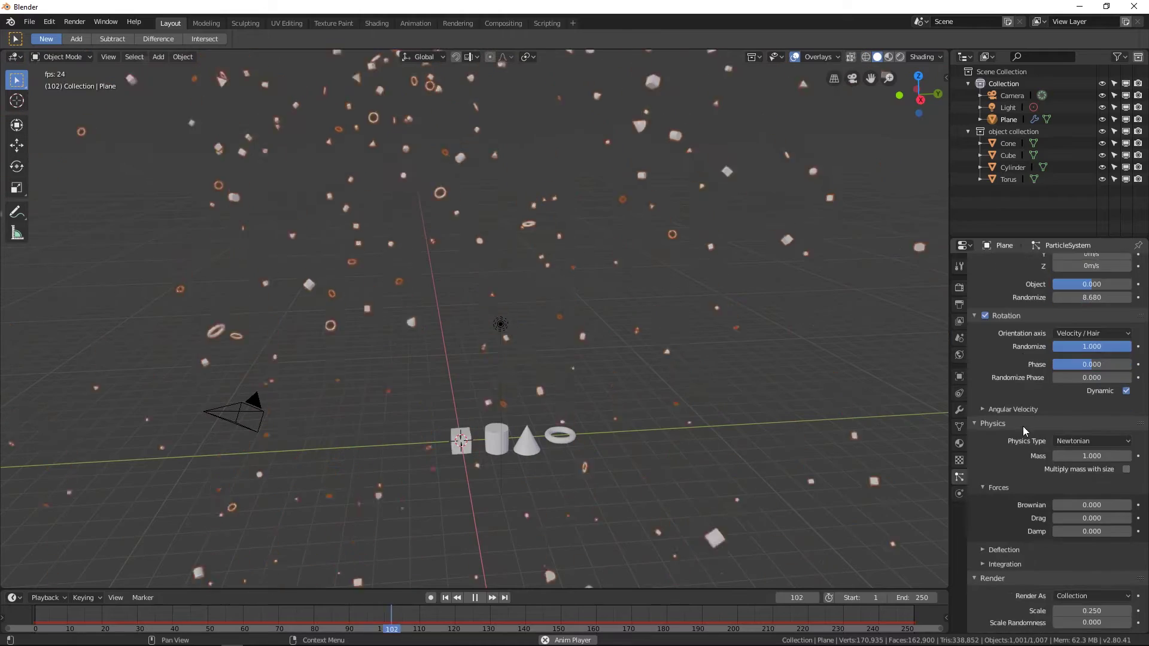
scroll(1025, 473, down, 3)
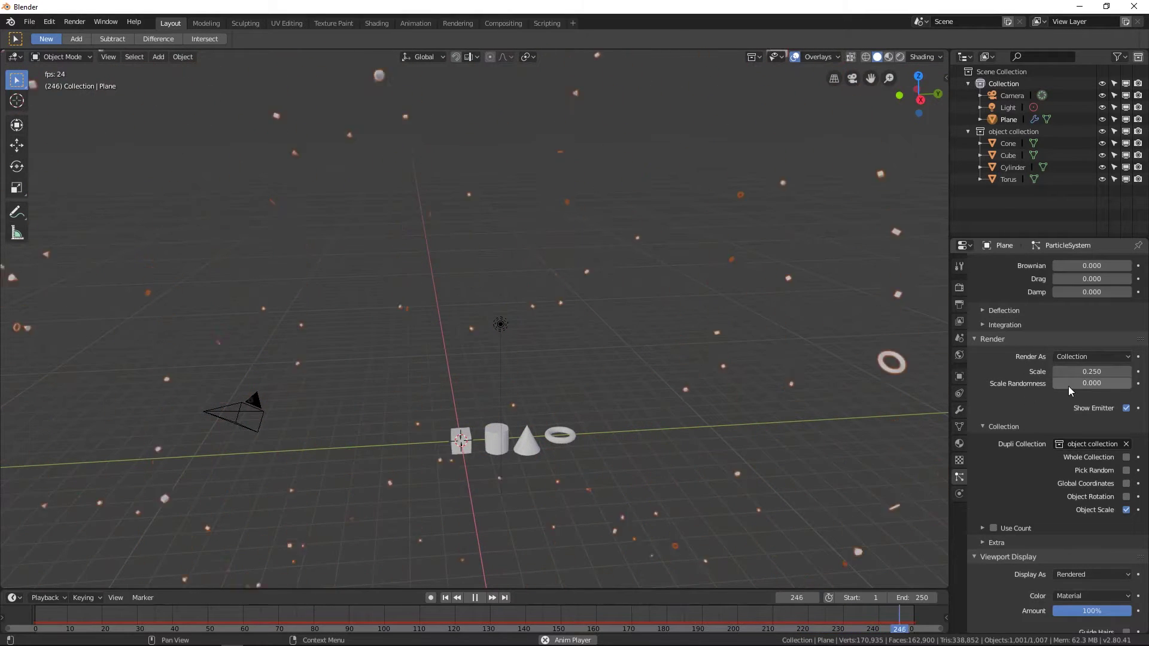
drag(1090, 387, 1134, 386)
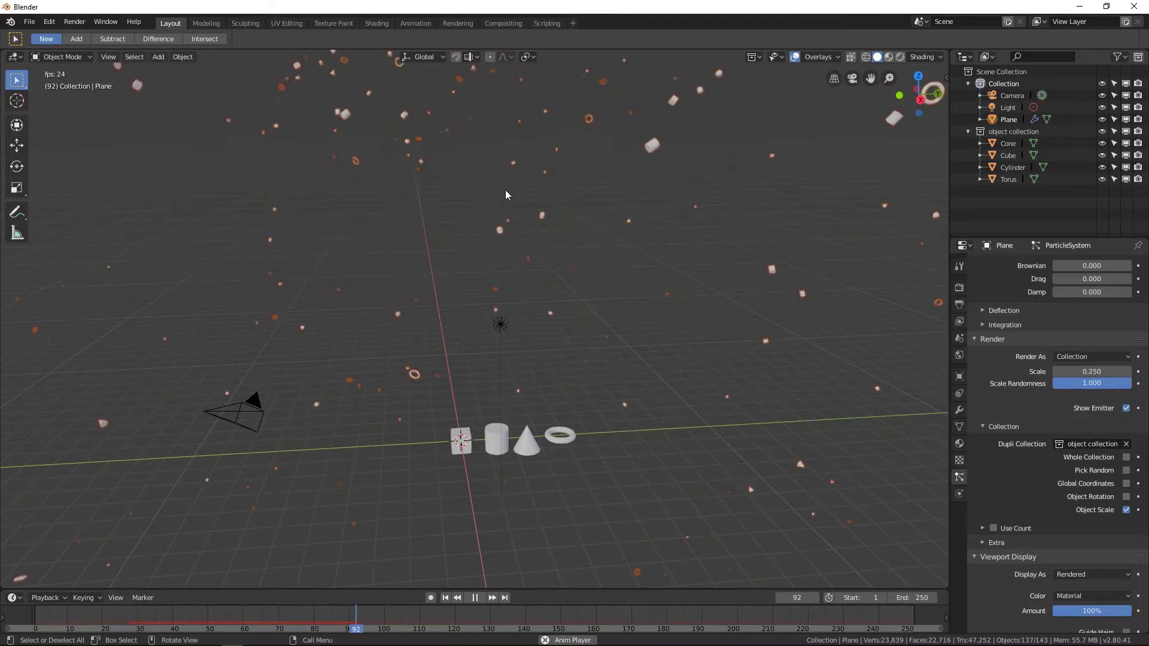
scroll(1029, 415, up, 7)
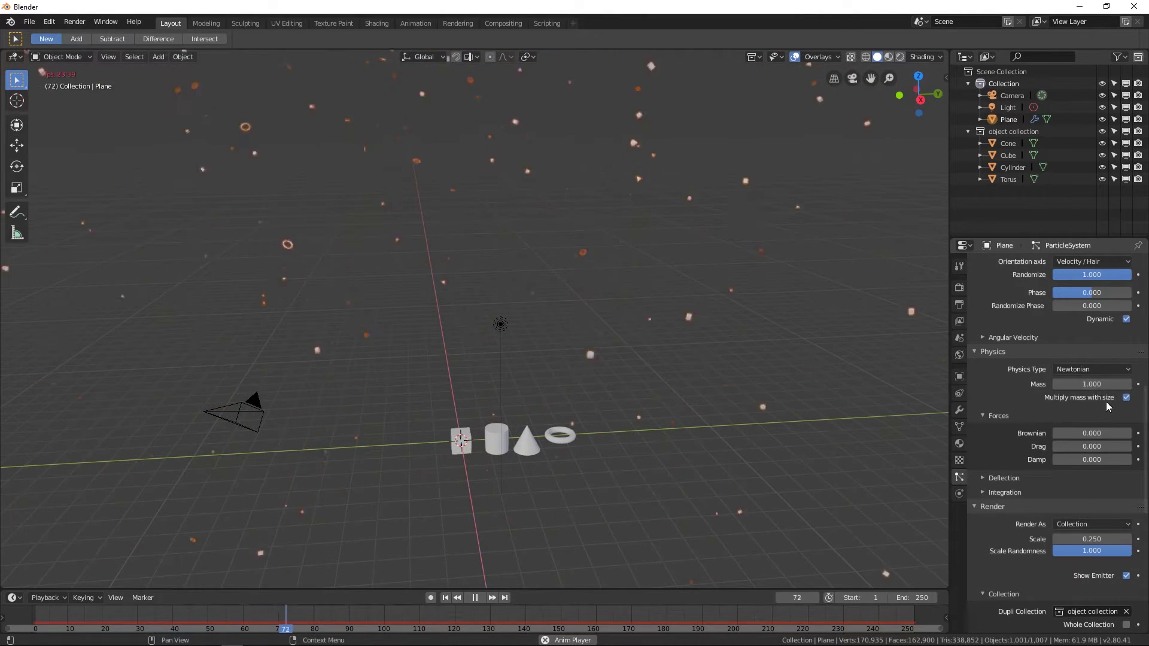
Step: Set particle forces Drag to 1.000 and Damp to 0.129, inspecting the falling shapes in the viewport
scroll(1047, 477, down, 2)
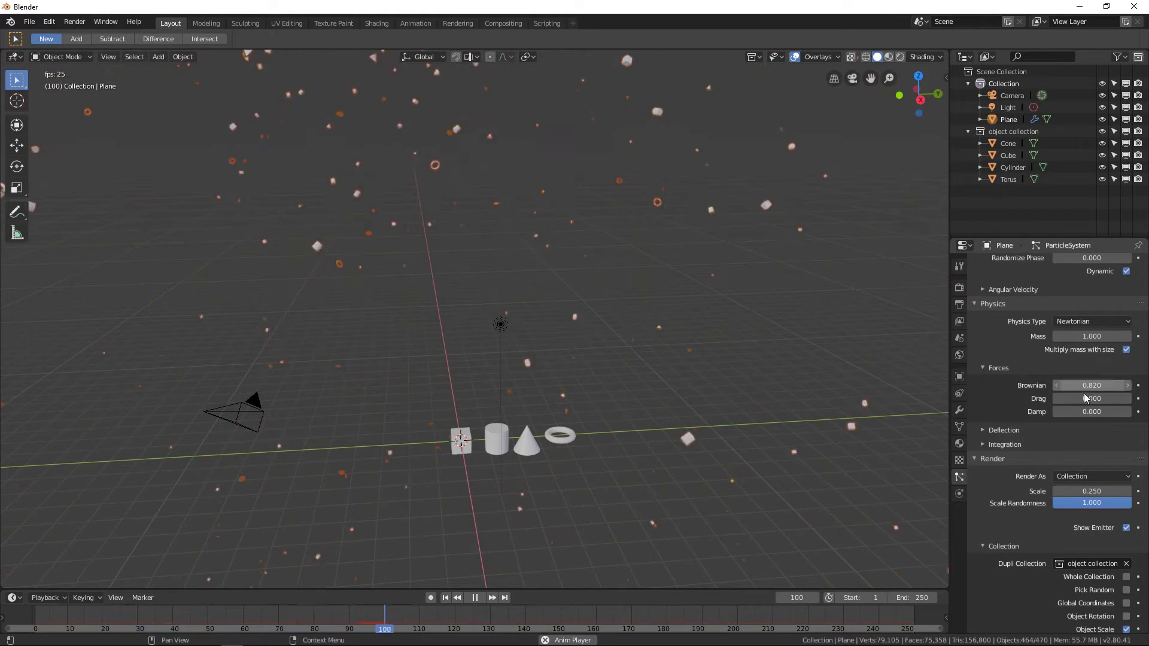
drag(1077, 400, 1087, 399)
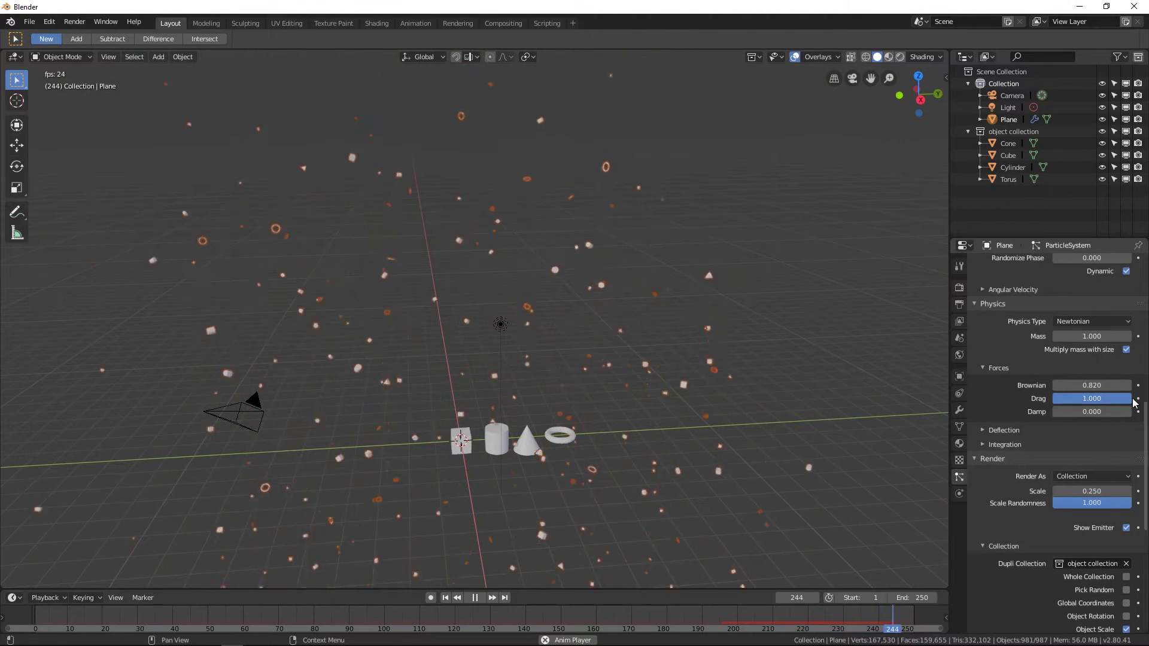
middle_drag(694, 372, 626, 420)
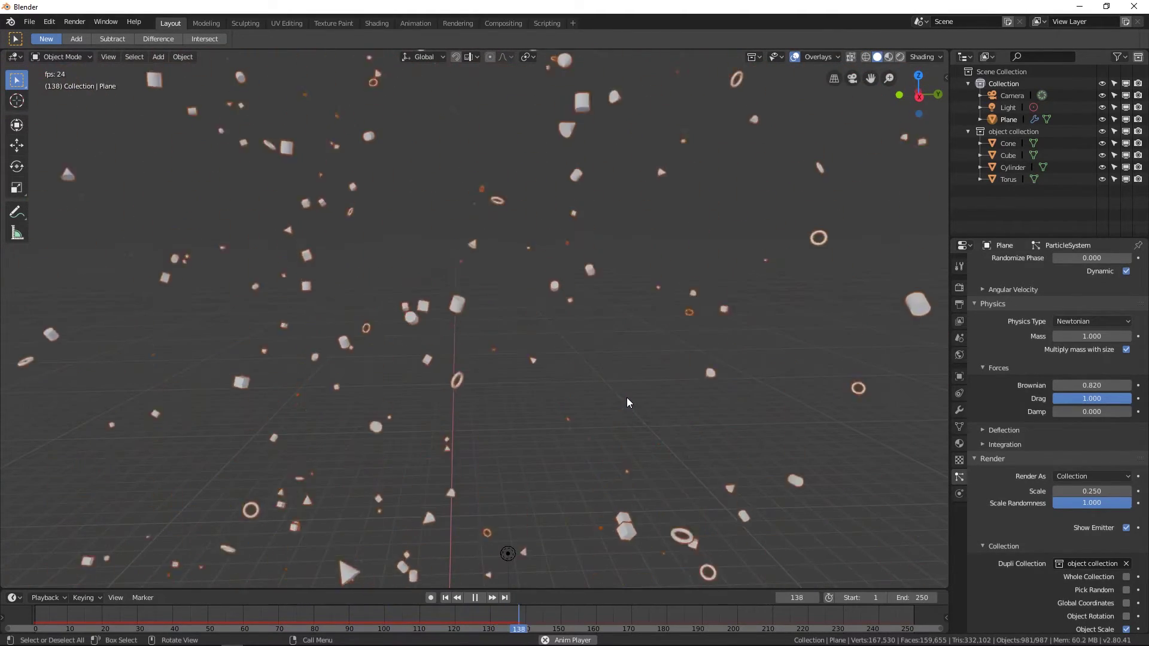
drag(1084, 411, 1095, 411)
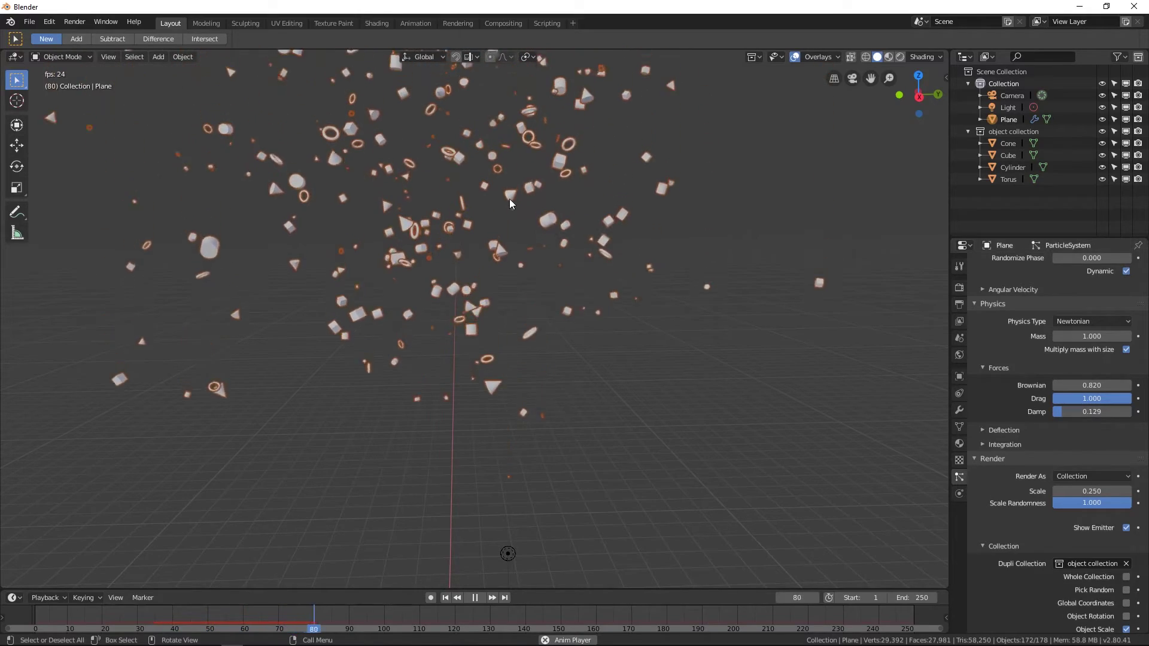
shift+middle_drag(511, 199, 620, 255)
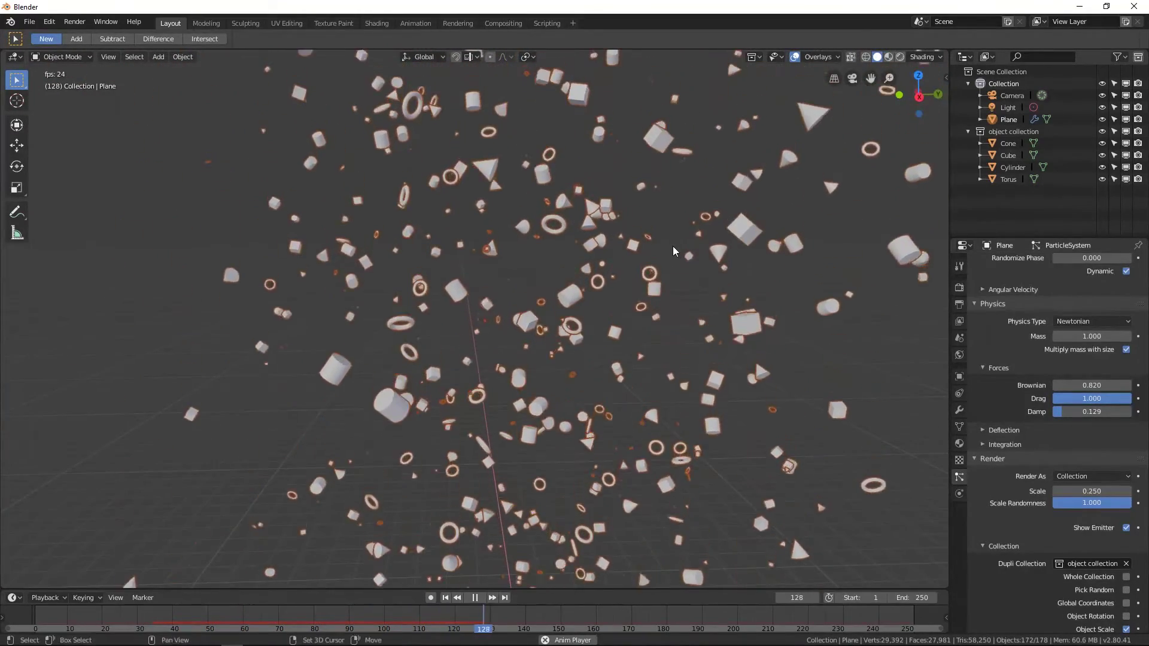
Step: Enable Pick Random for the collection instances, toggling it off and back on to compare
scroll(993, 419, down, 7)
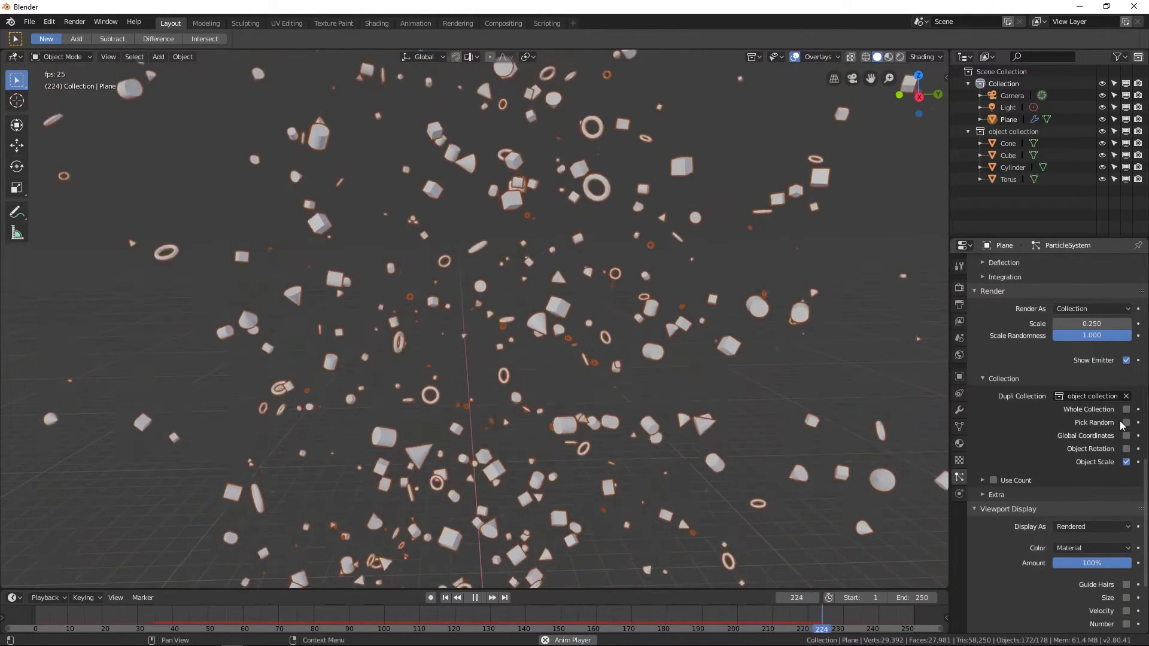
scroll(1028, 393, up, 2)
scroll(1035, 369, down, 1)
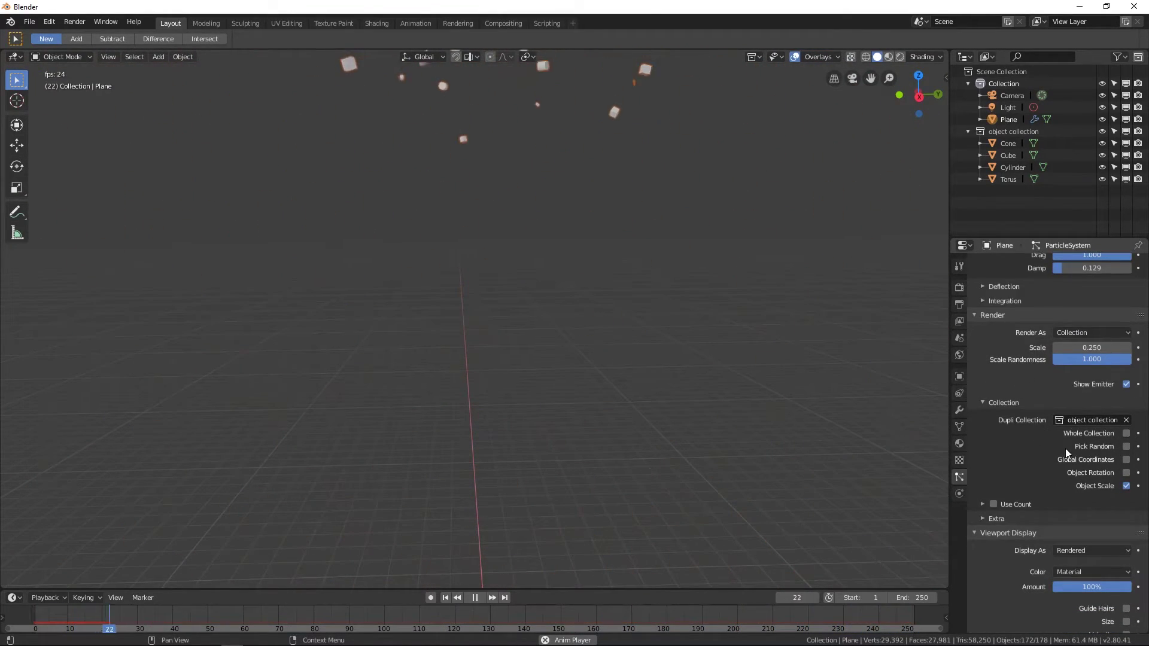
scroll(1071, 443, up, 2)
scroll(1050, 448, up, 4)
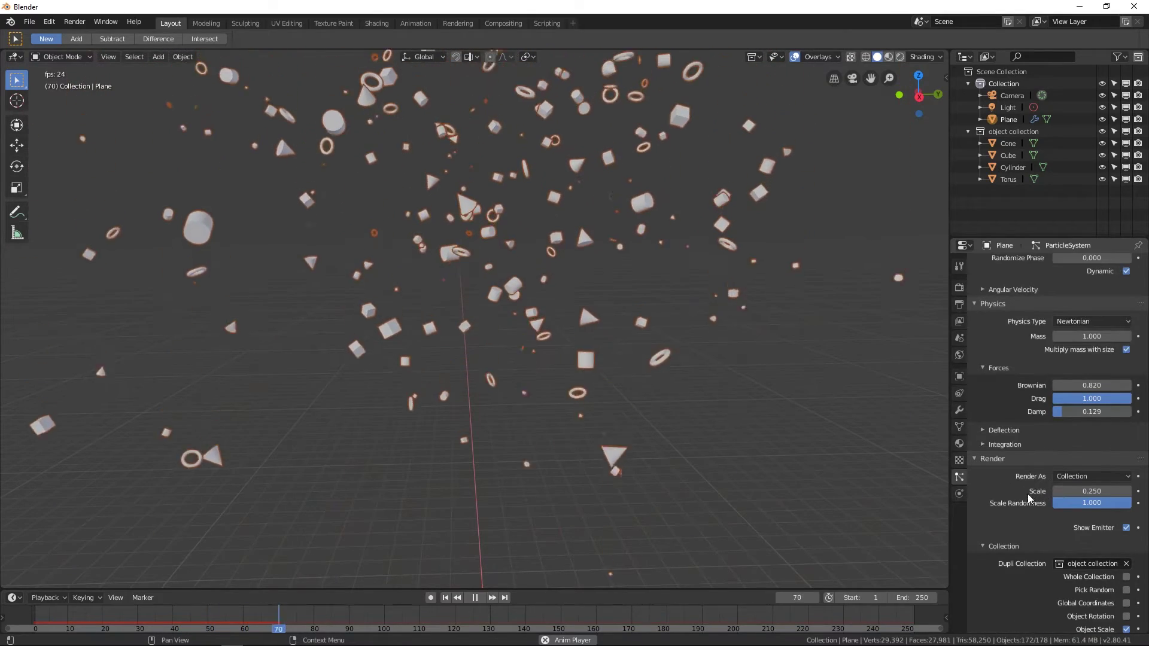
scroll(1053, 461, up, 2)
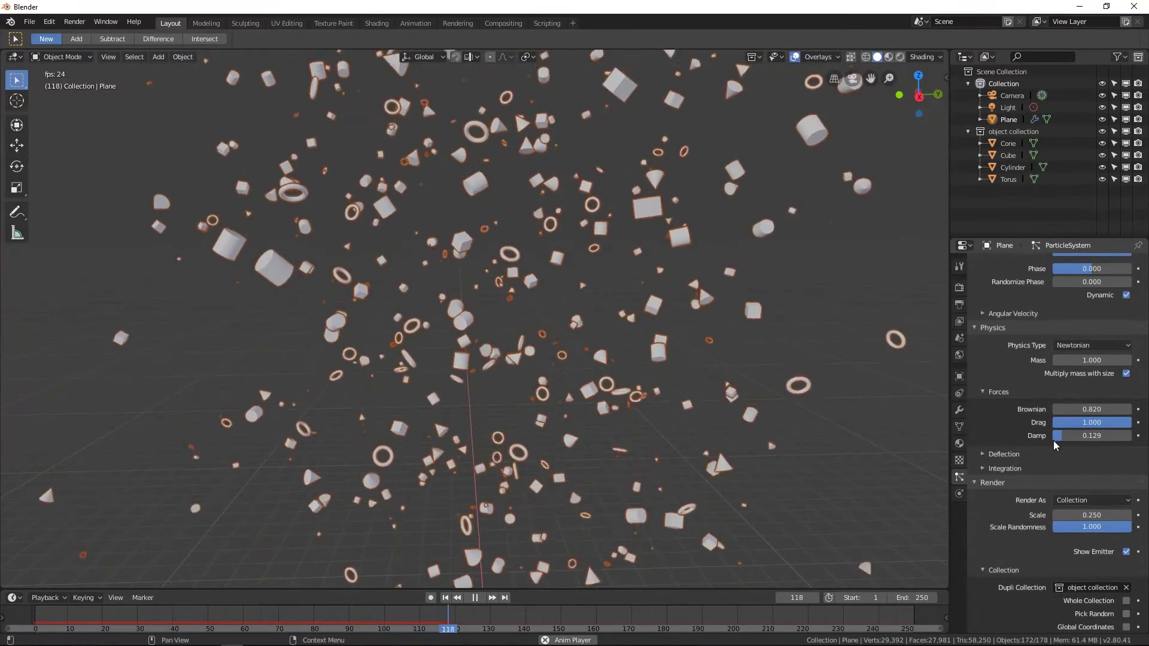
scroll(1012, 515, up, 5)
scroll(1034, 432, down, 9)
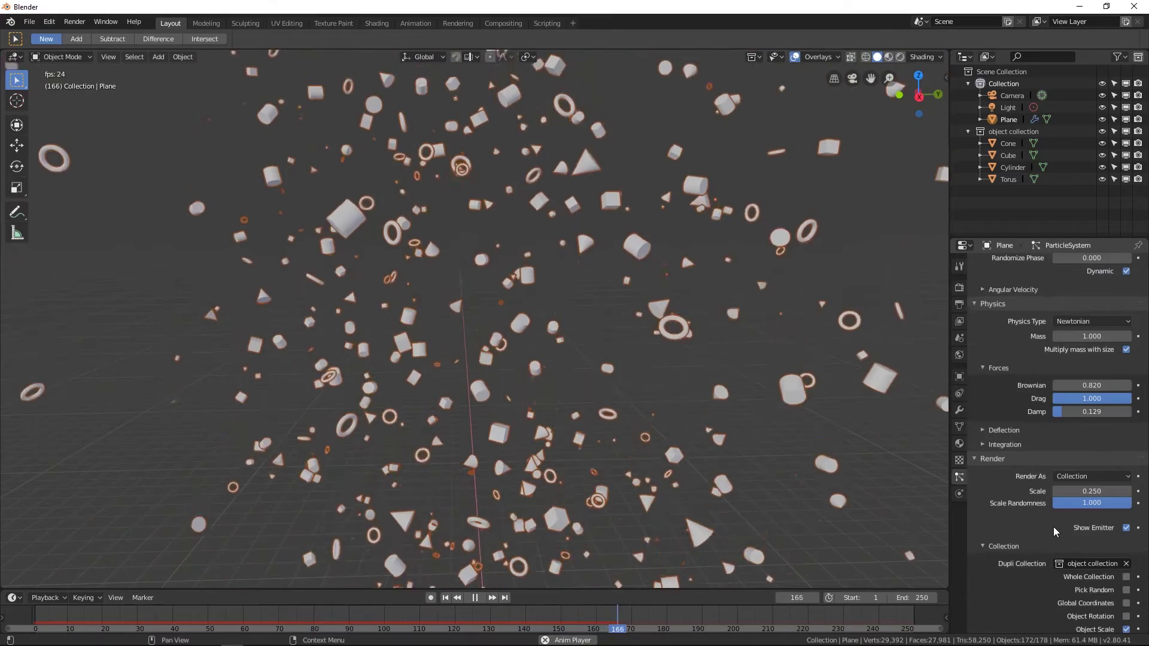
scroll(1057, 532, up, 4)
scroll(1058, 464, up, 3)
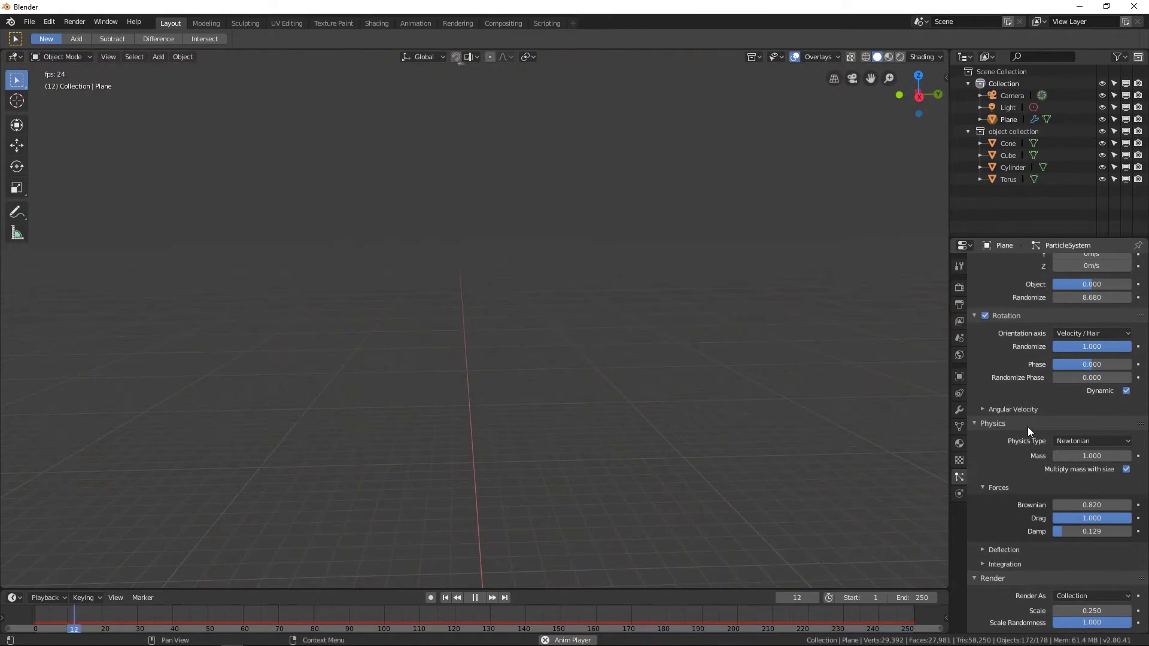
scroll(1022, 475, down, 4)
scroll(1023, 475, down, 5)
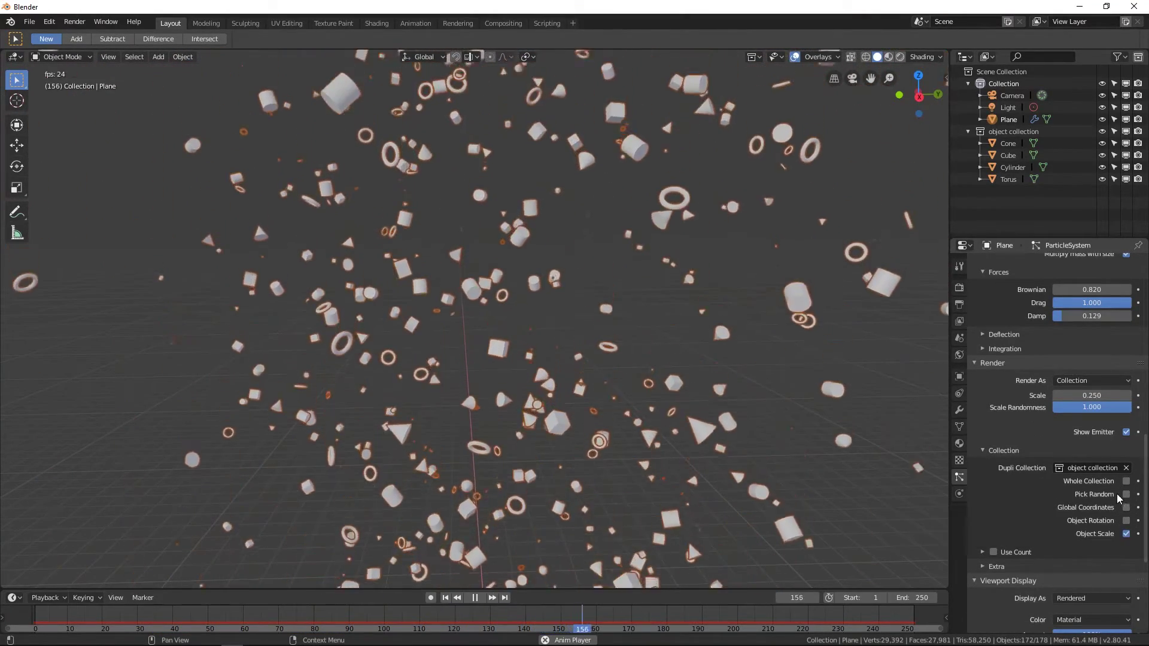
click(1126, 494)
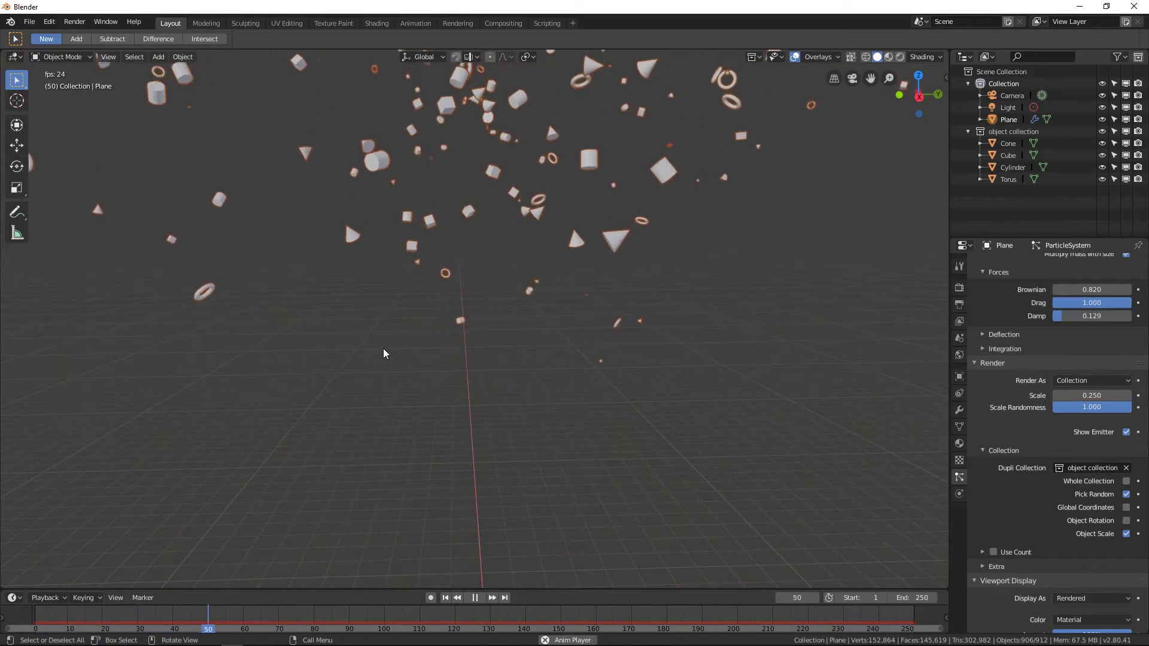
click(1127, 494)
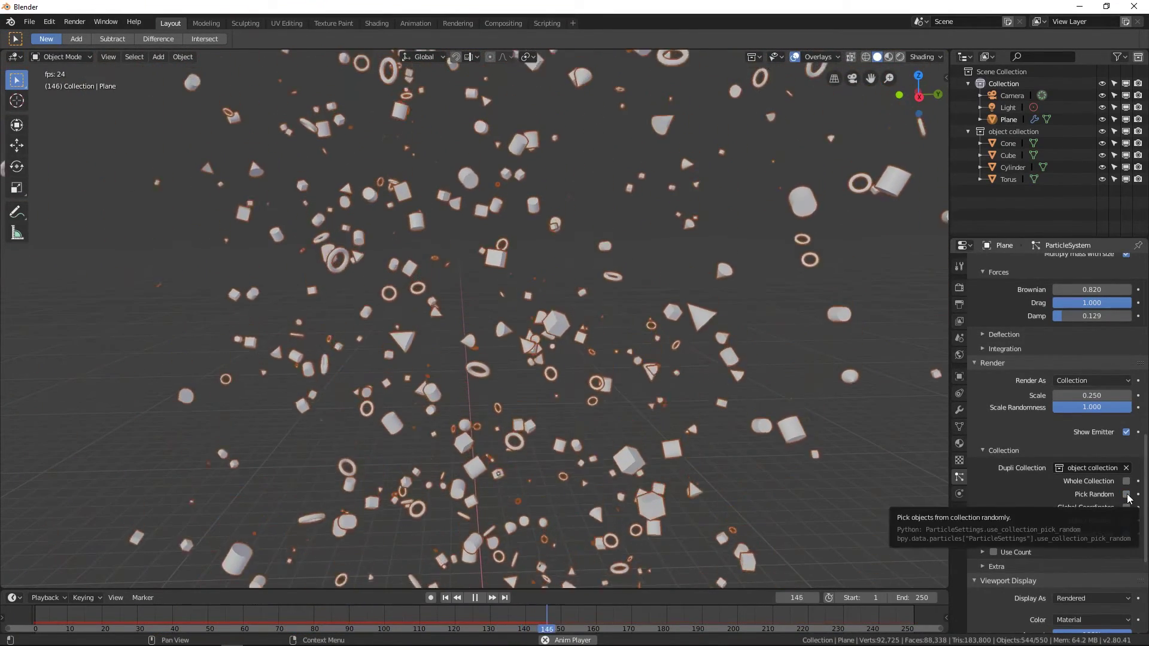
click(1127, 495)
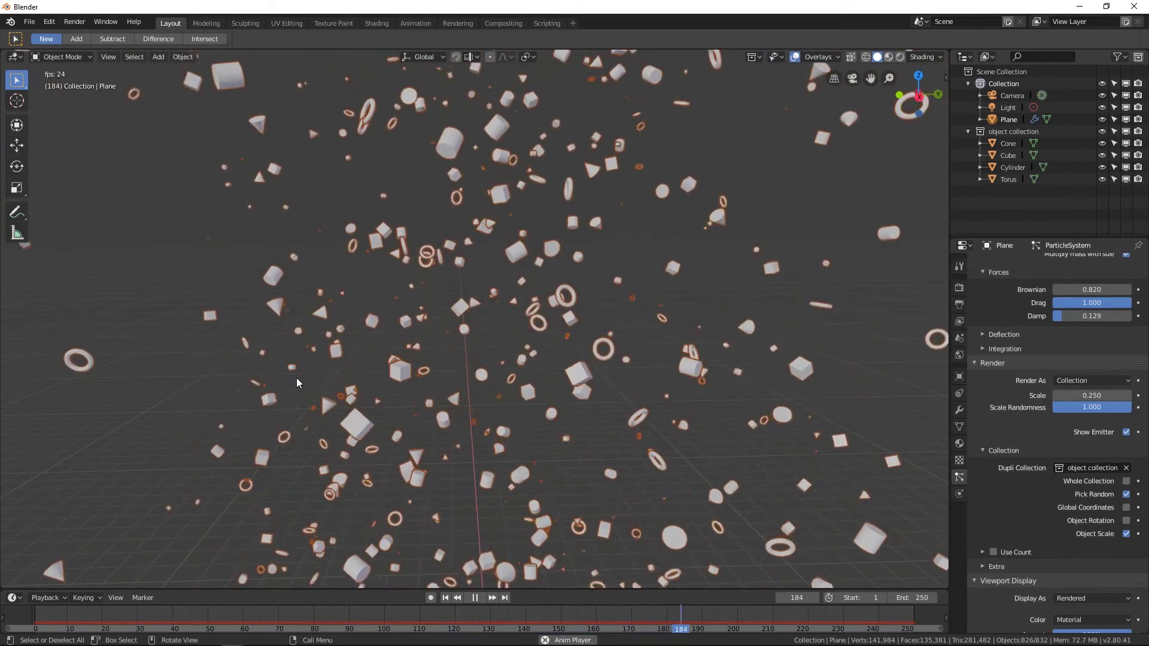
scroll(1074, 532, down, 2)
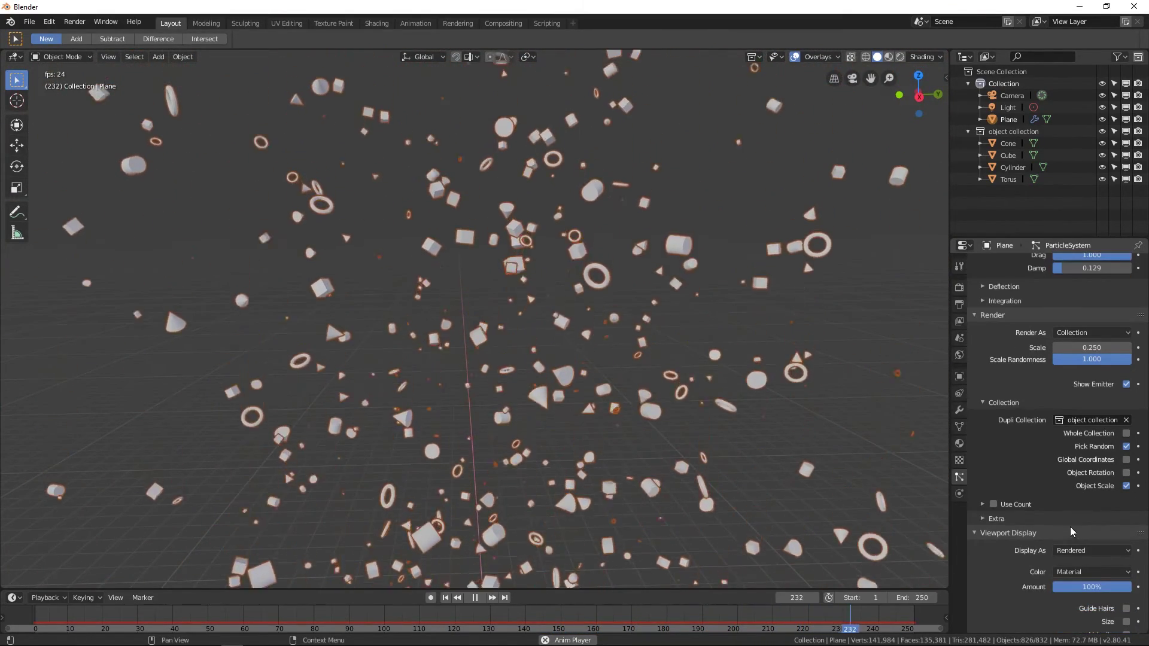
scroll(1068, 529, down, 6)
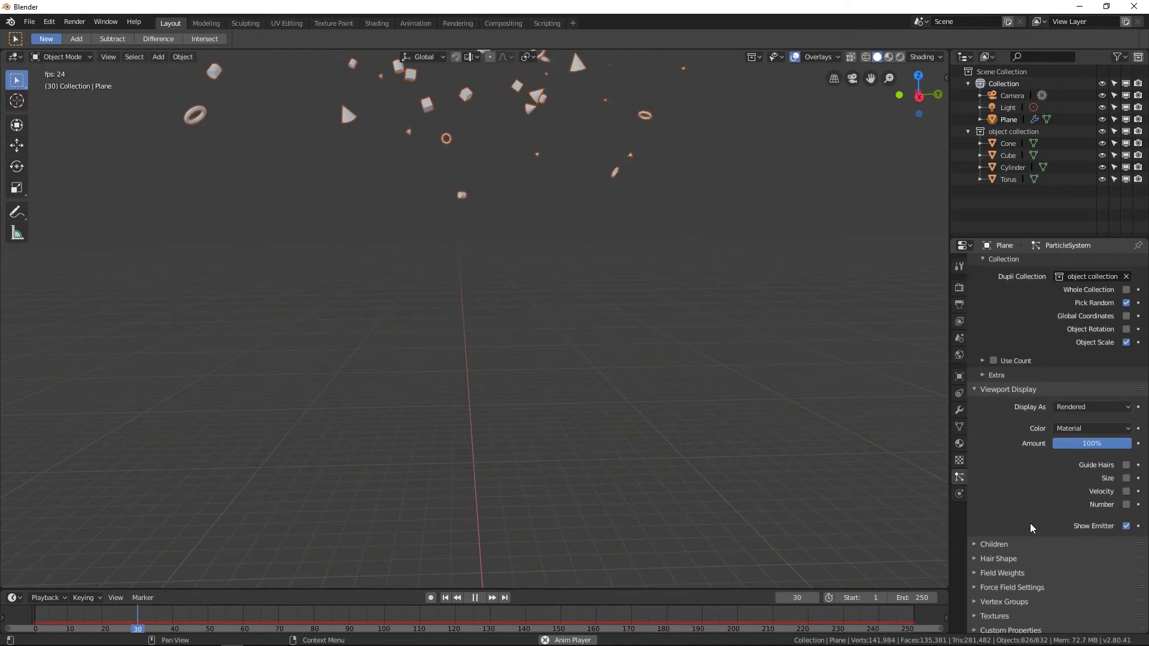
scroll(1031, 527, down, 1)
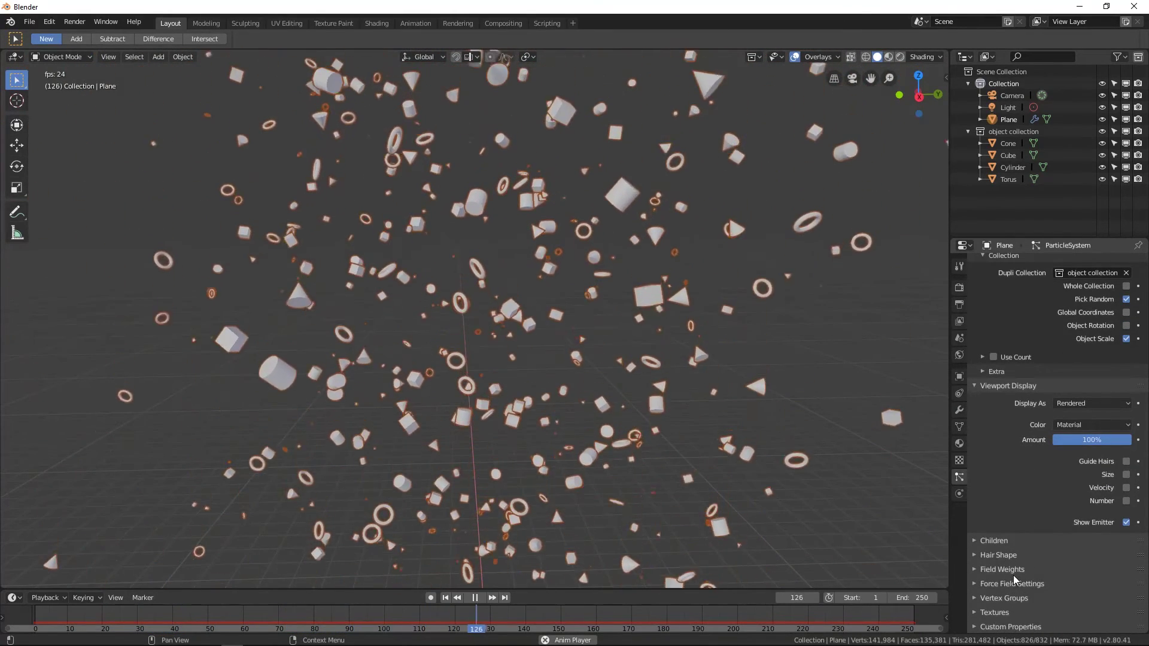
scroll(1019, 523, up, 5)
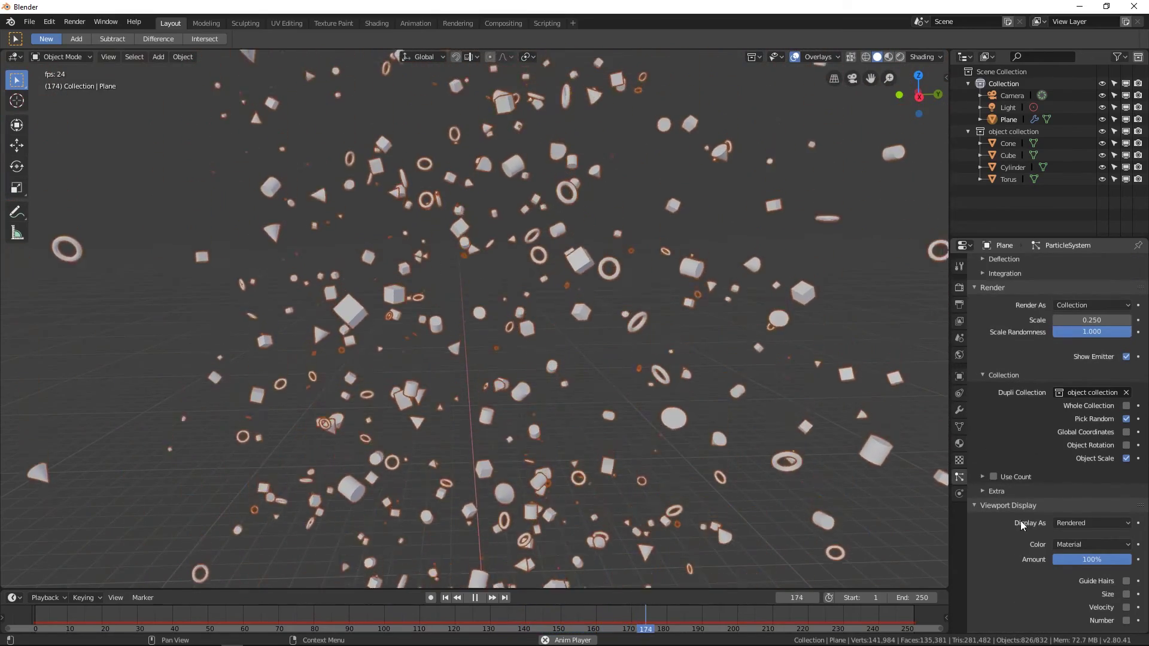
scroll(1023, 520, up, 3)
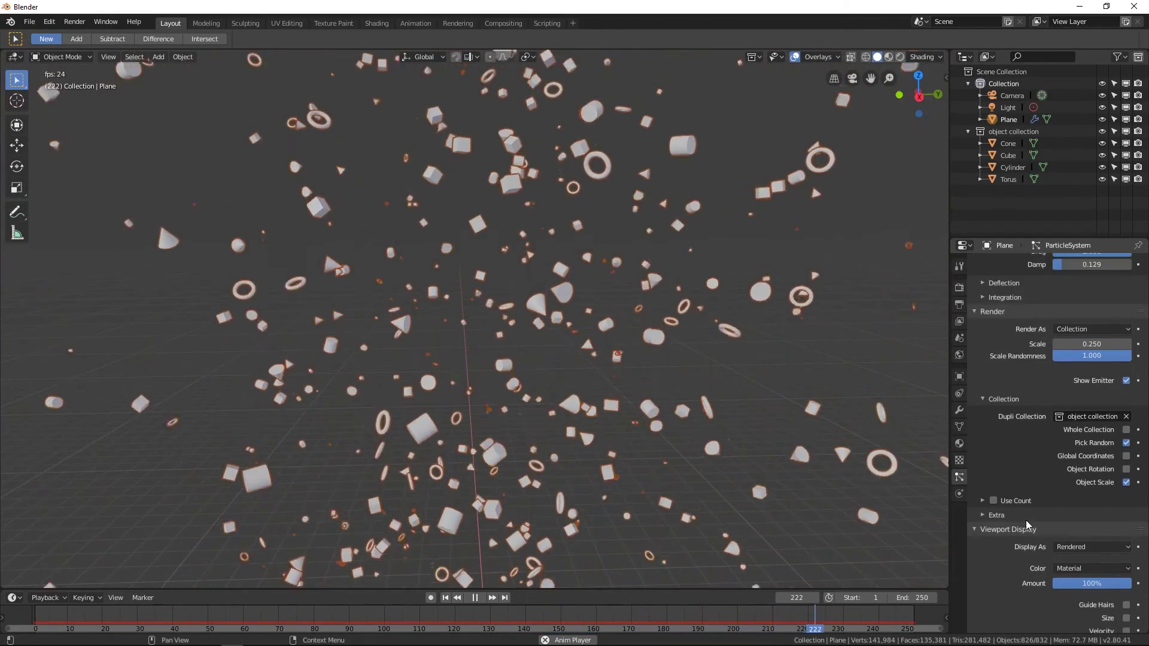